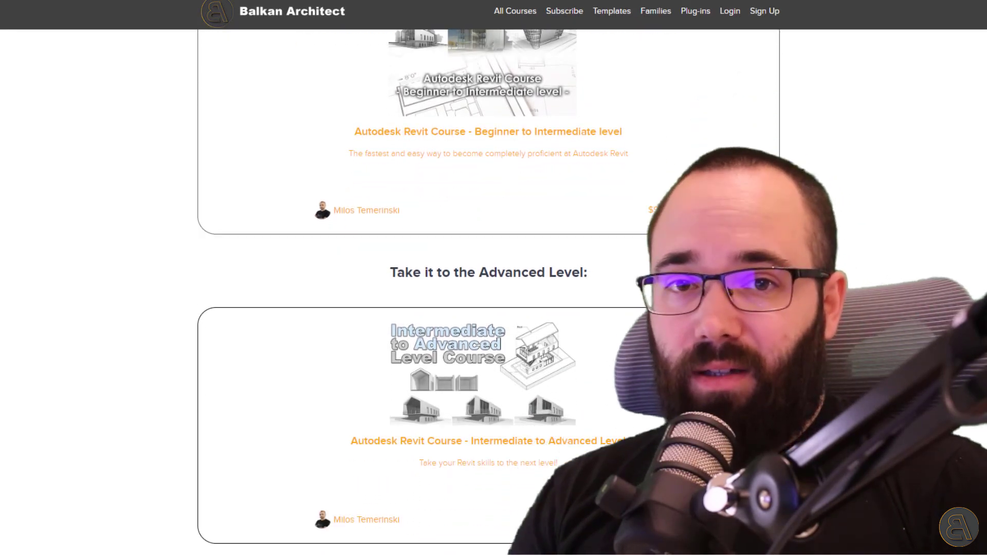
Scroll the All Courses catalogue to the Complete Step-by-Step Revit Projects section.
scroll(488, 294, down, 4)
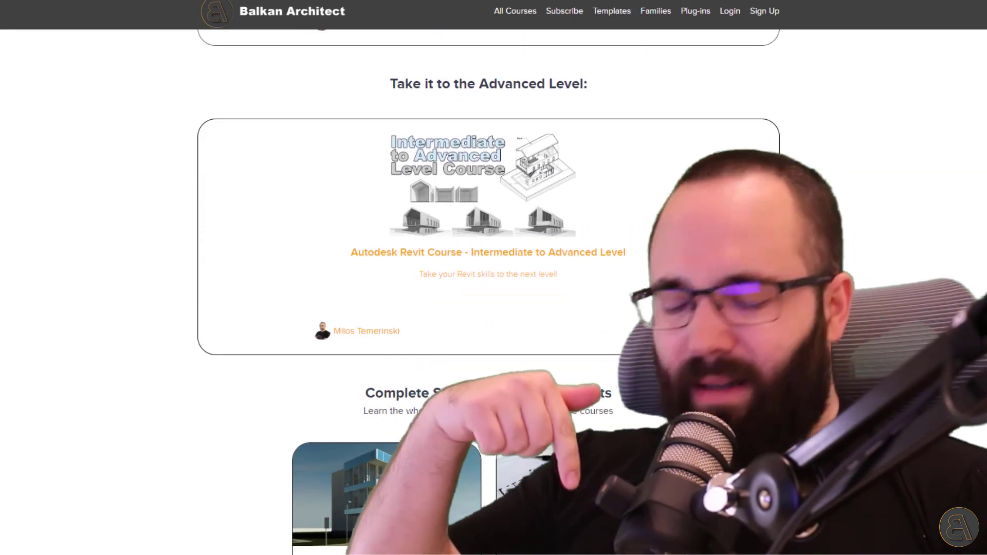
scroll(489, 293, down, 6)
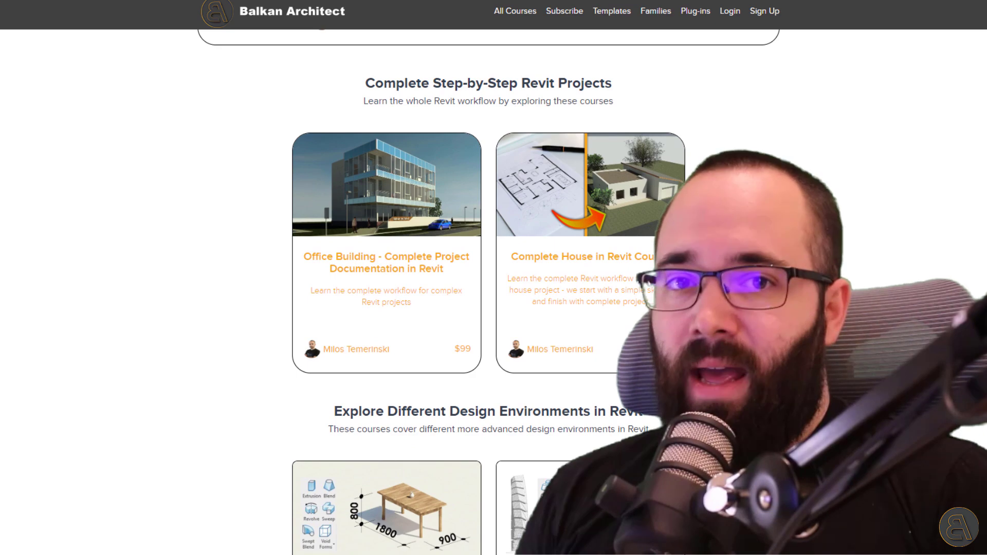
scroll(488, 293, down, 5)
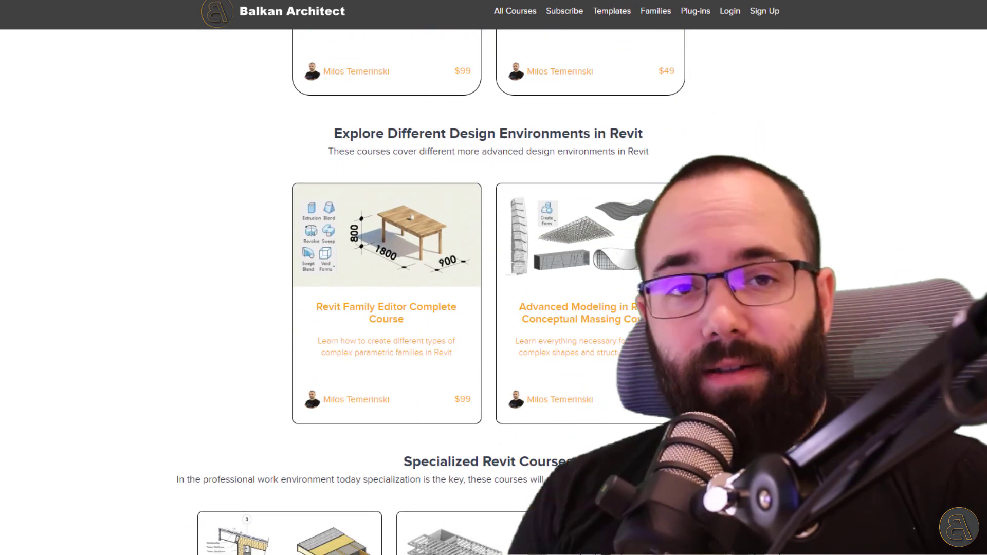
scroll(489, 293, down, 7)
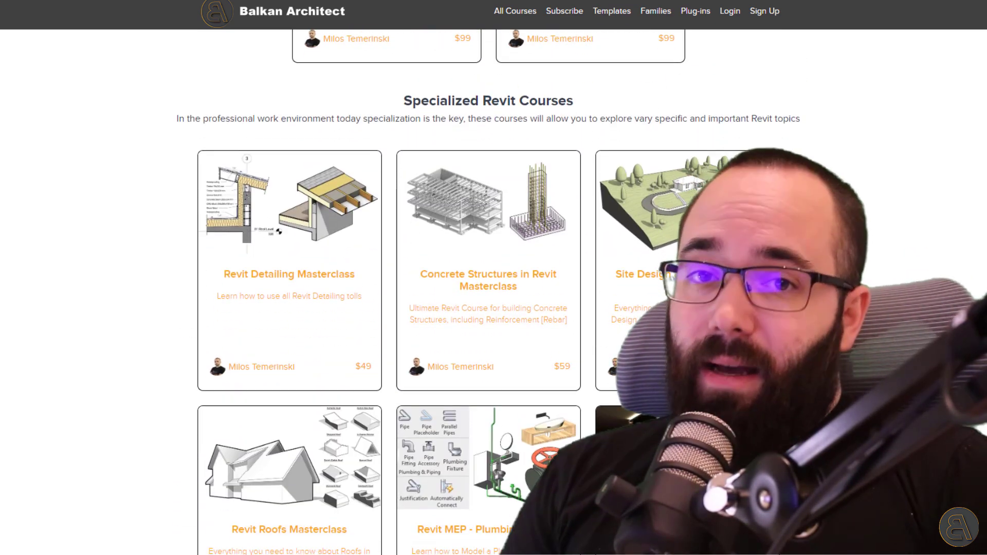
scroll(488, 293, down, 4)
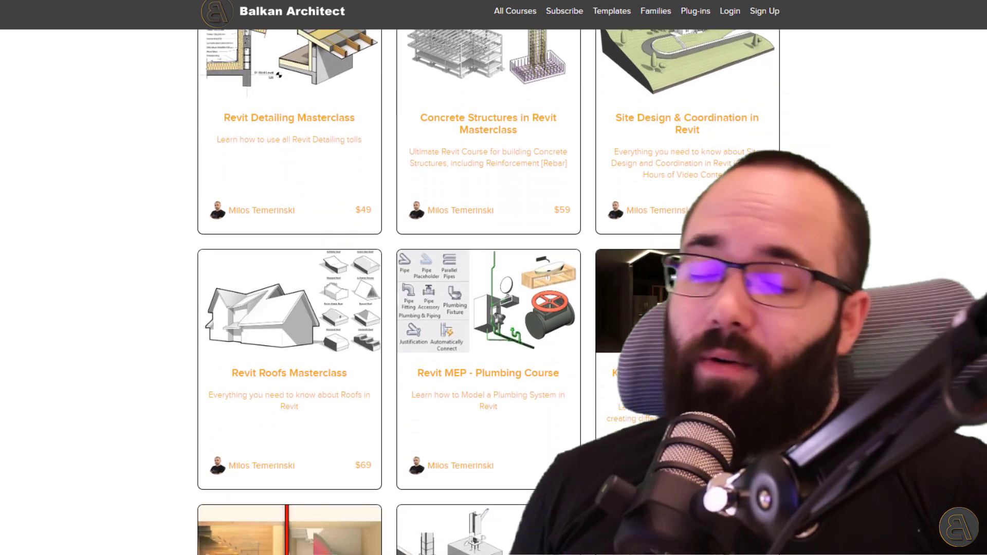
scroll(488, 293, down, 3)
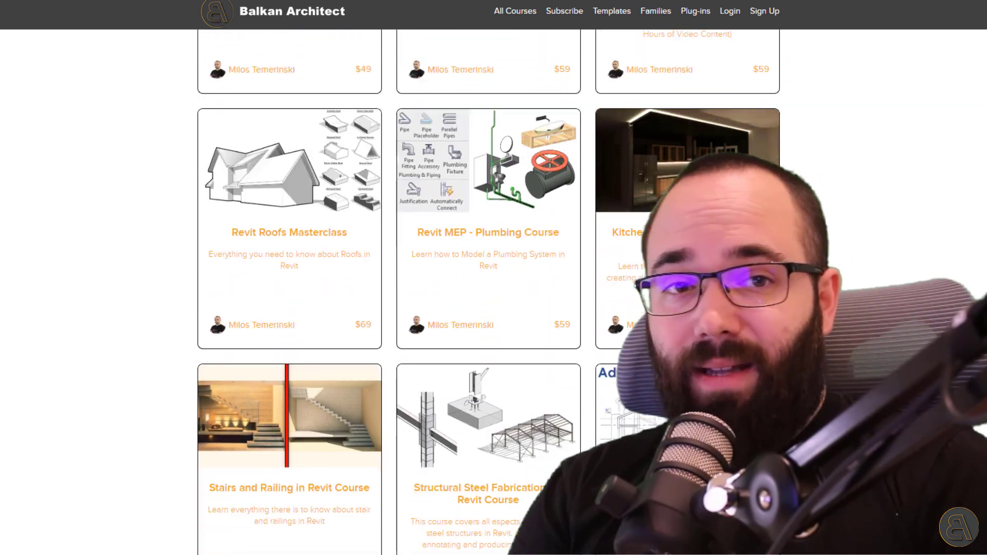
scroll(488, 294, down, 12)
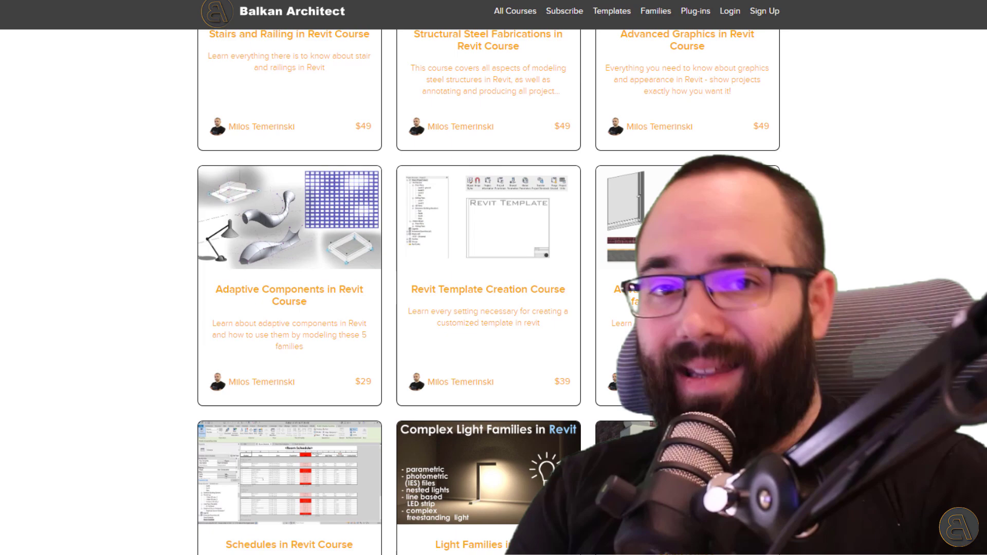
scroll(489, 293, down, 2)
scroll(489, 293, up, 10)
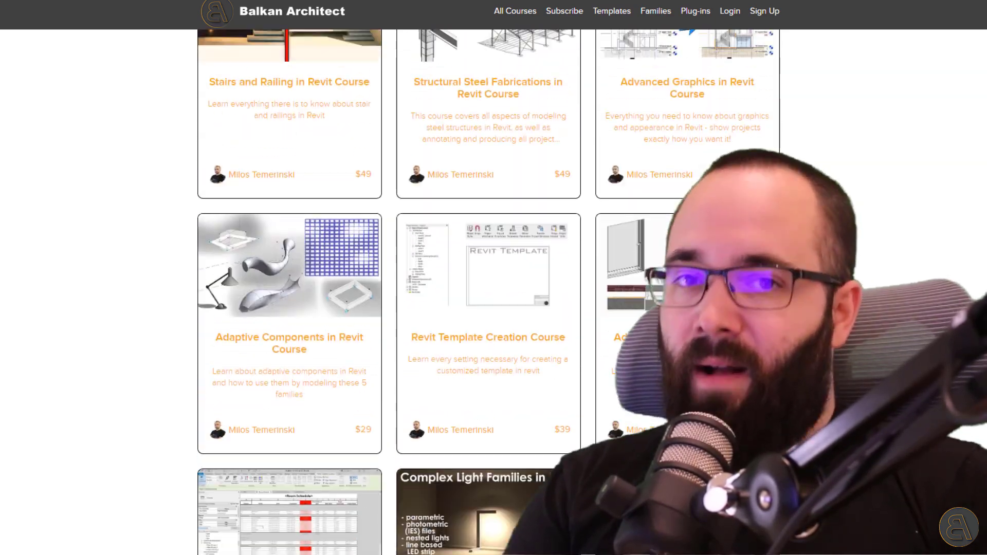
scroll(488, 293, up, 20)
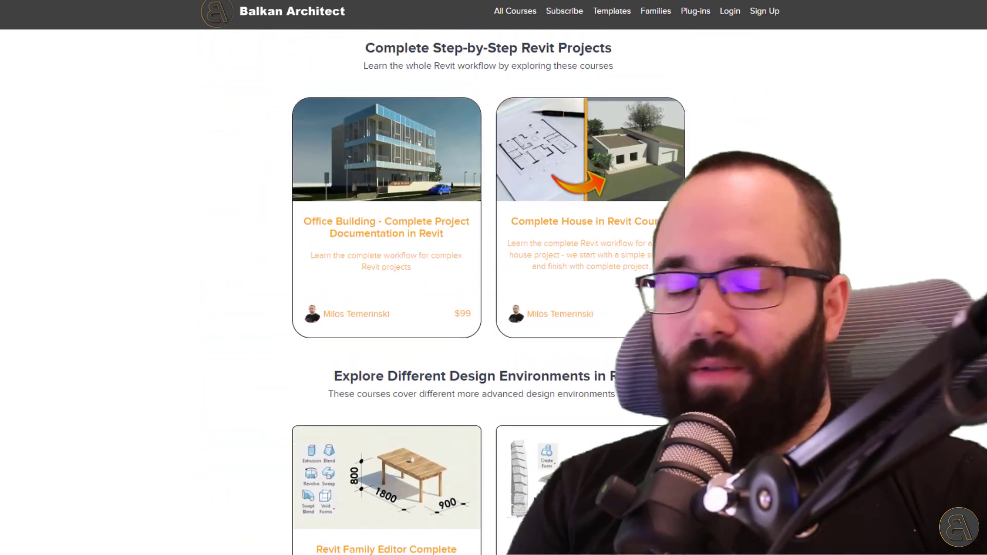
scroll(489, 293, up, 8)
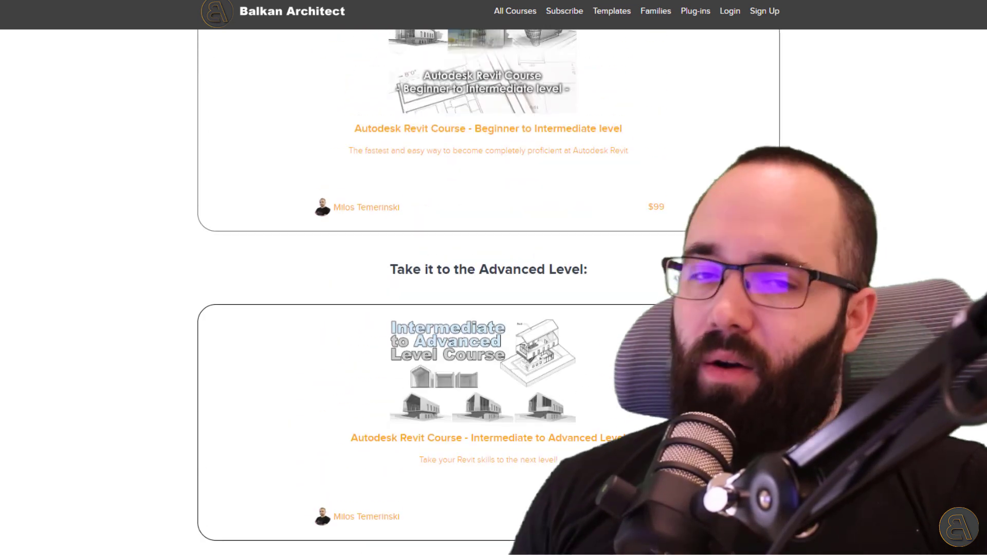
scroll(488, 293, down, 8)
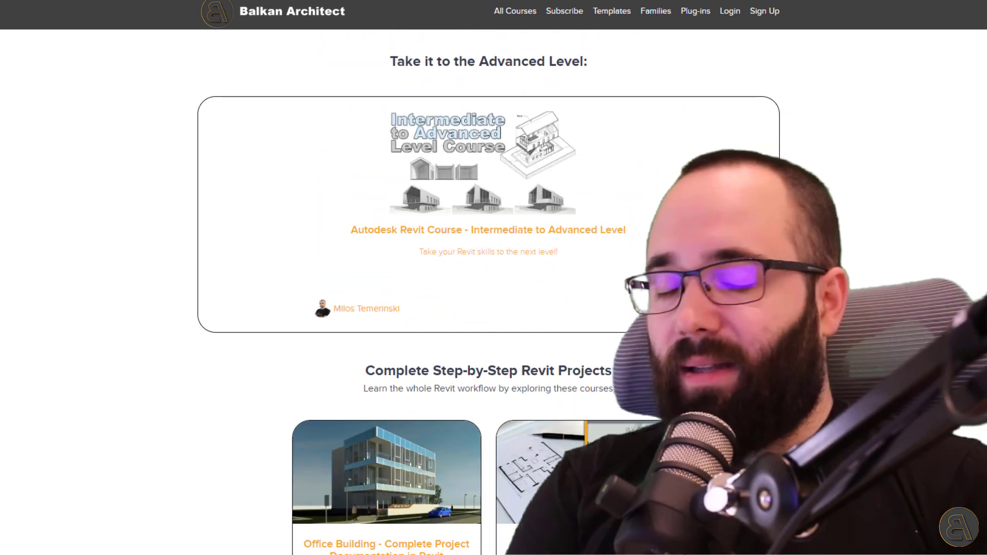
scroll(683, 39, down, 2)
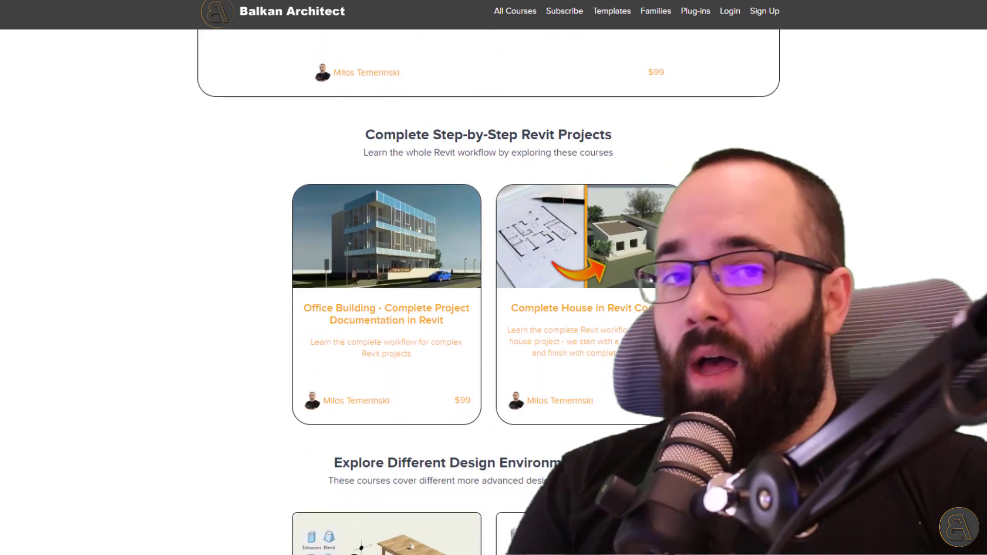
Open the Families listing and the 9 Trees Detailed & Scalable product page.
click(623, 10)
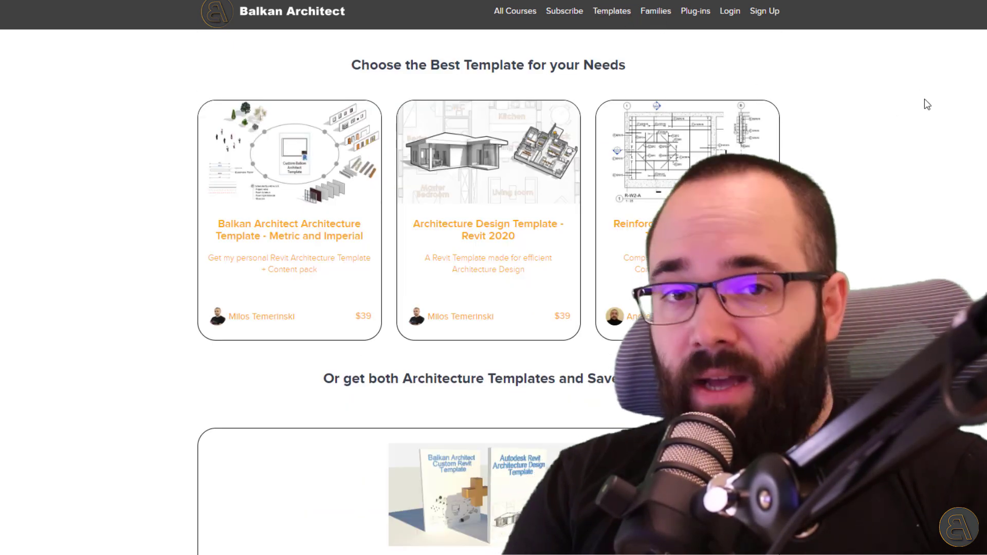
scroll(872, 126, down, 10)
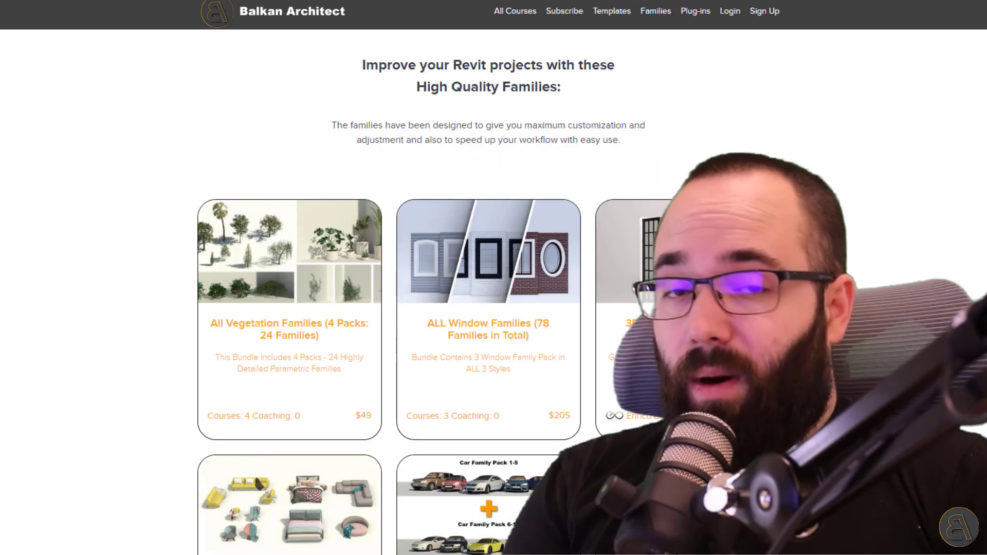
scroll(535, 324, down, 9)
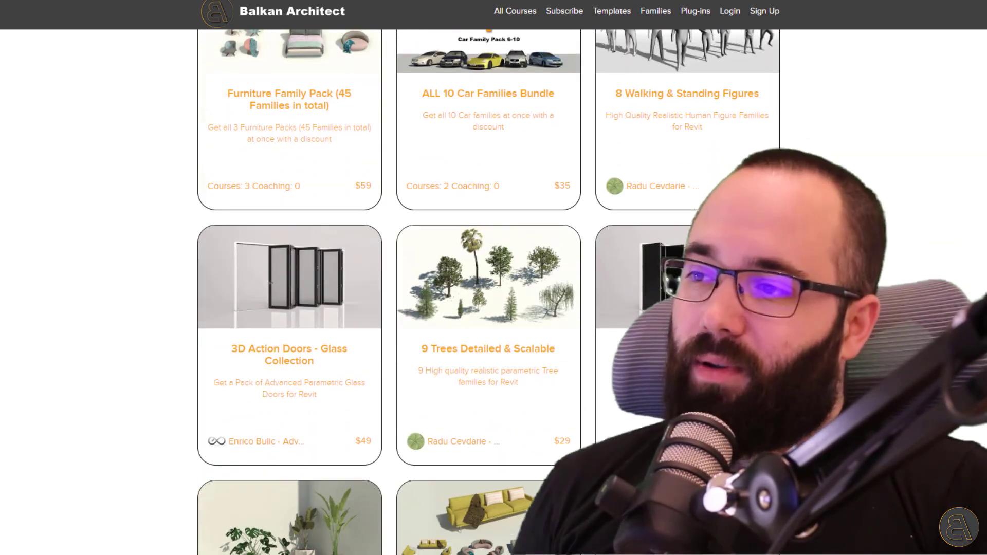
click(509, 333)
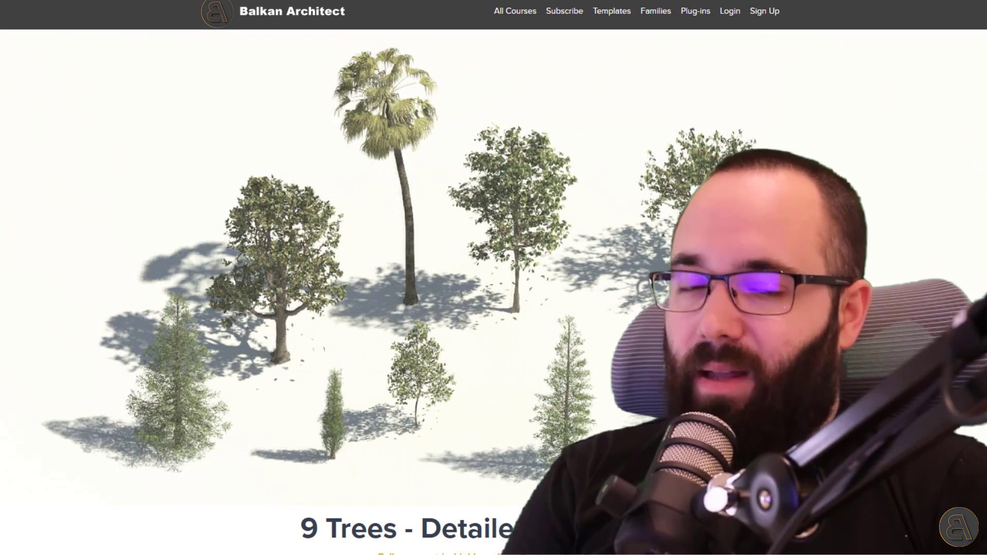
Read through the 9 Trees product page, then go to the Revit plug-ins page.
scroll(567, 329, down, 1)
scroll(494, 288, down, 17)
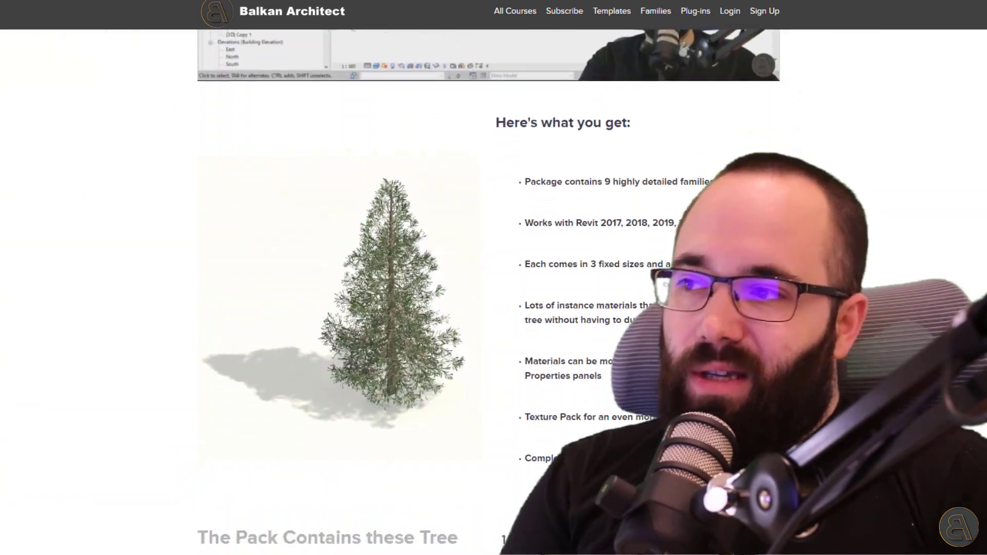
scroll(494, 288, down, 10)
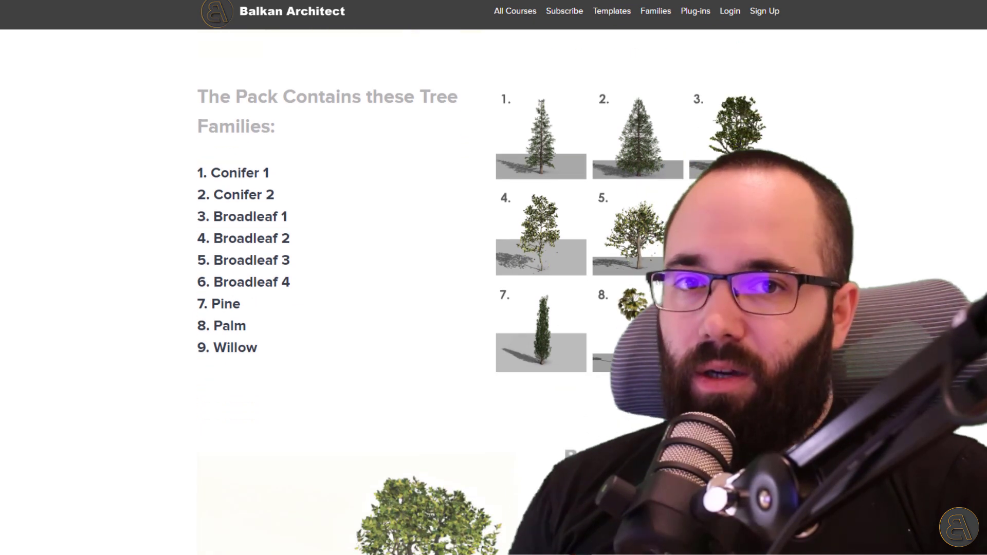
scroll(494, 287, down, 3)
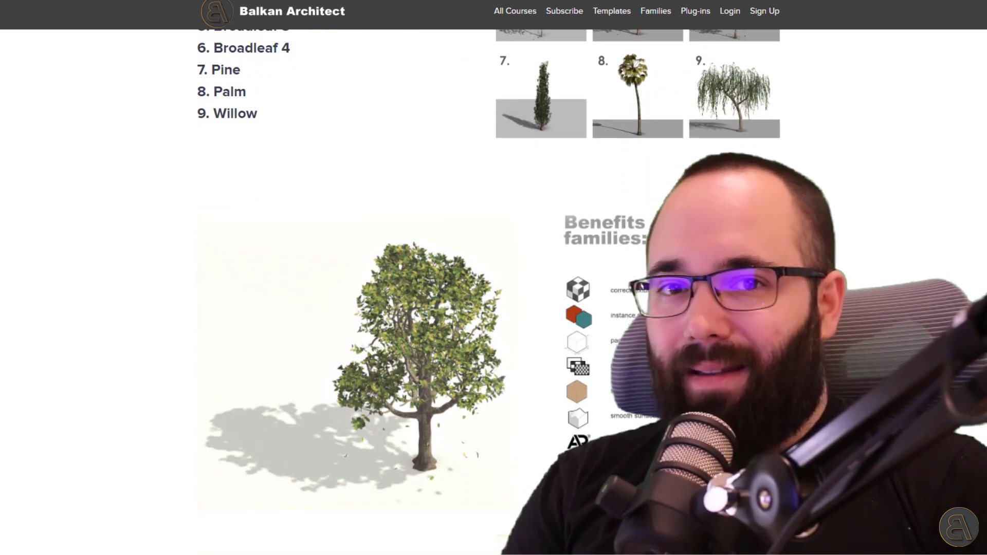
scroll(494, 288, down, 3)
scroll(494, 288, down, 2)
scroll(494, 287, down, 1)
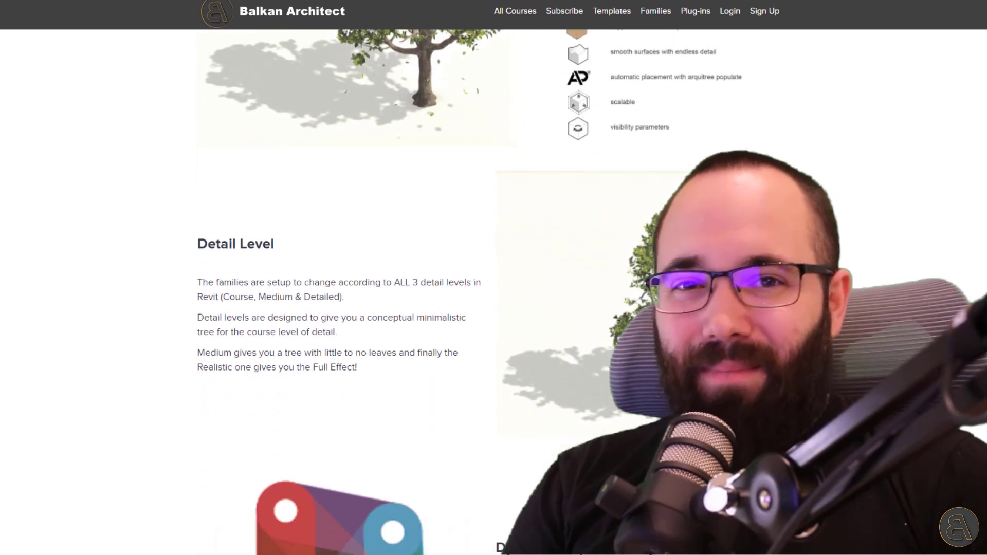
click(699, 16)
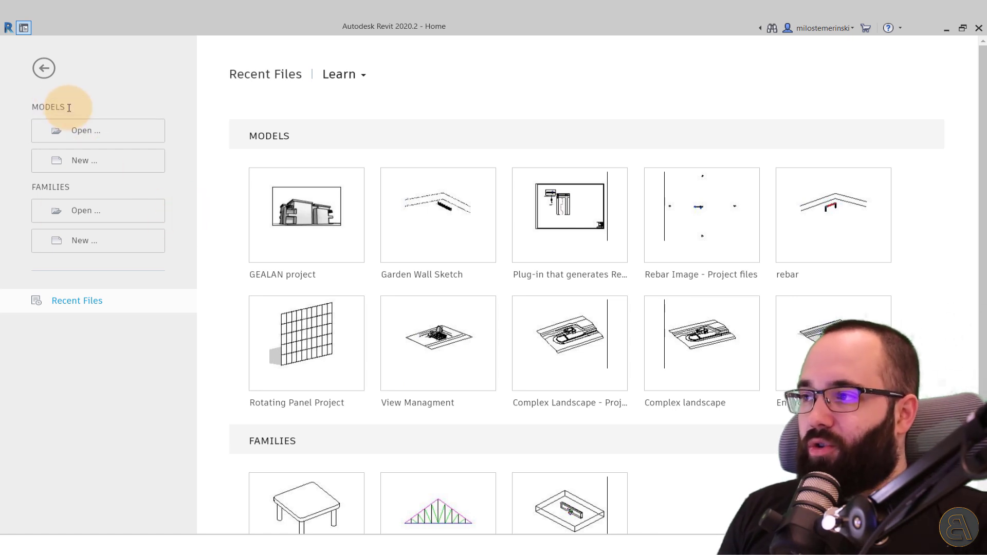
Create a new project from the Custom Balkan Architect Template - Metric template.
click(91, 168)
click(435, 167)
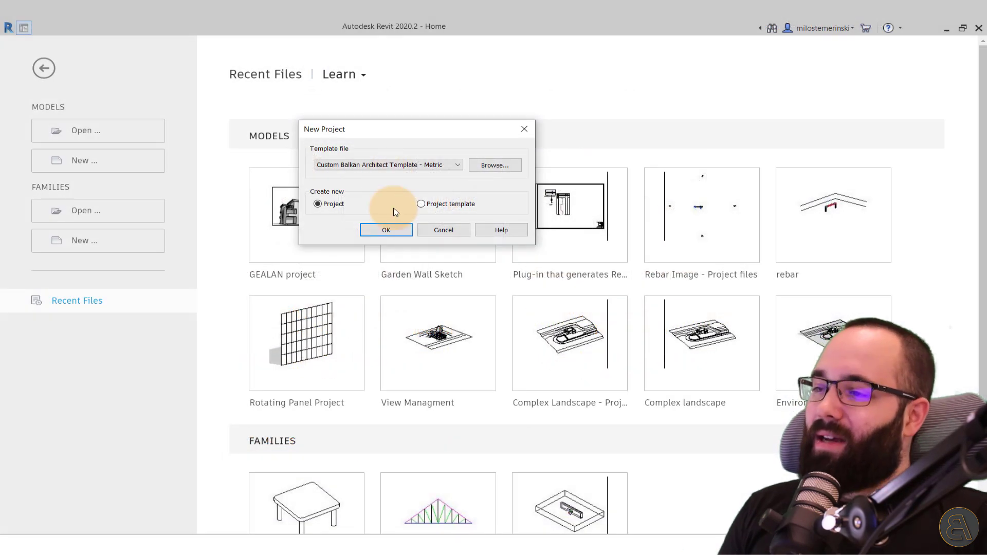
click(386, 230)
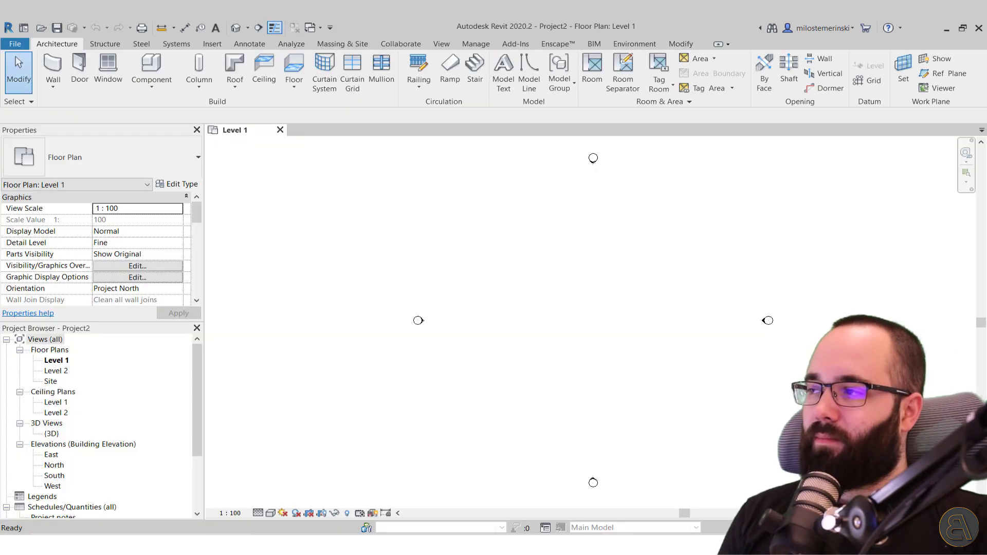
Turn on Show Mass and create an in-place mass named Mass 1 on Level 1.
click(101, 225)
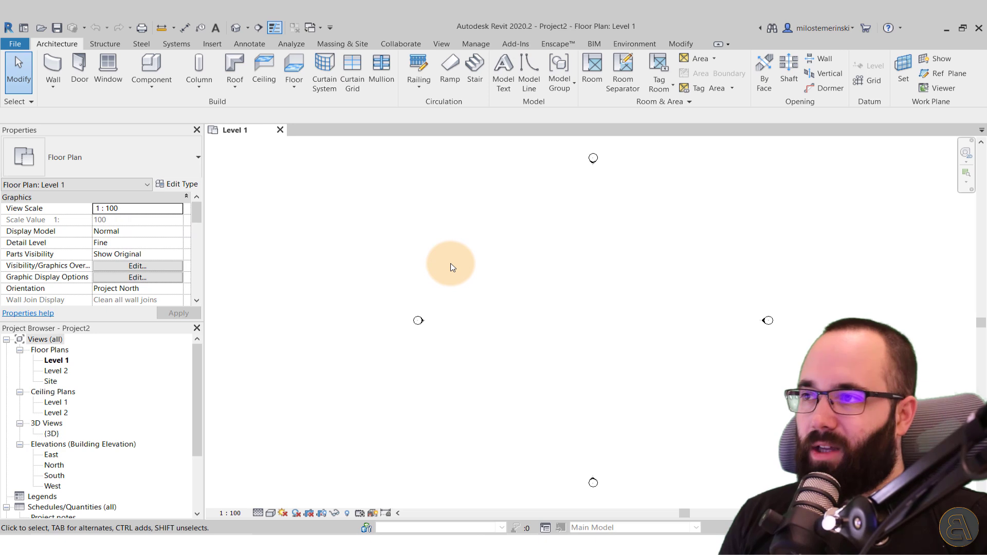
click(330, 45)
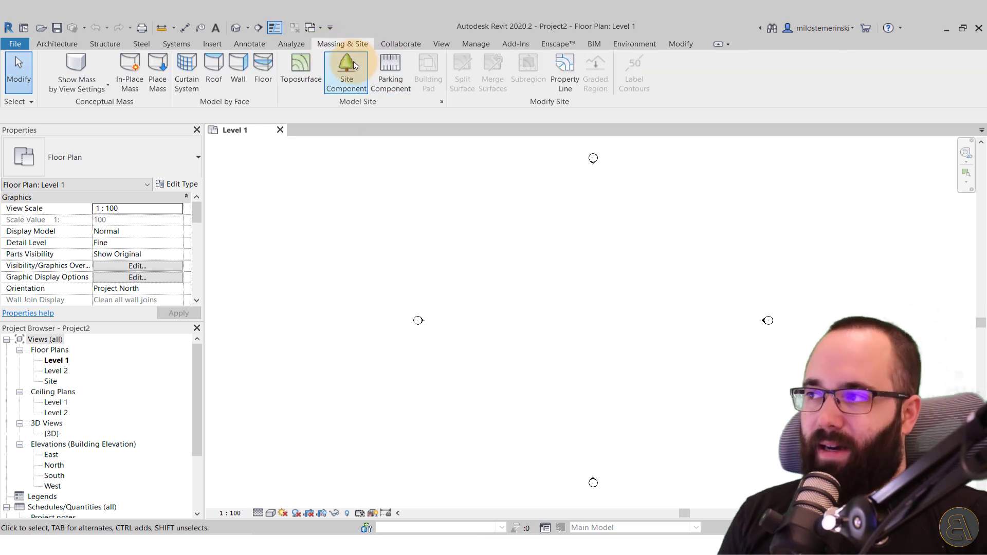
click(72, 75)
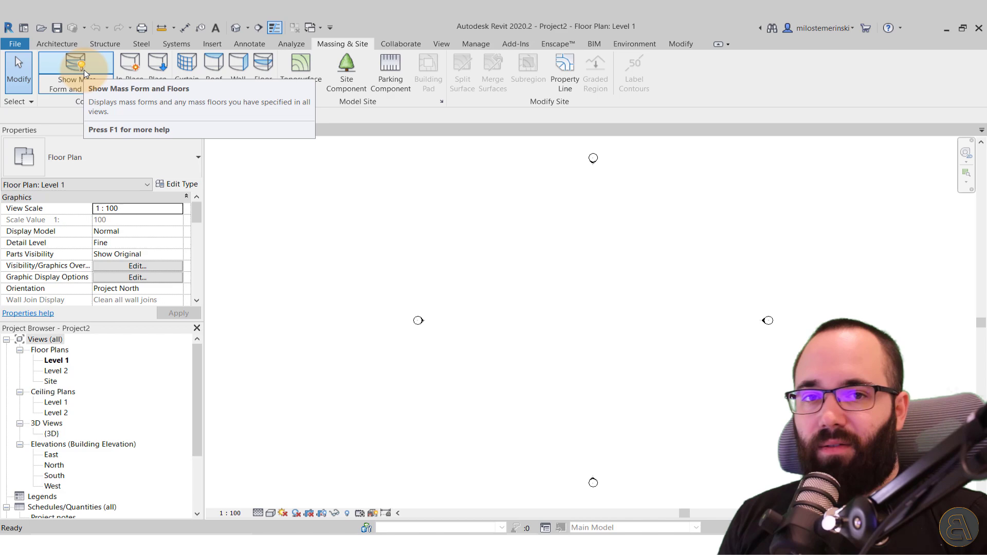
click(129, 72)
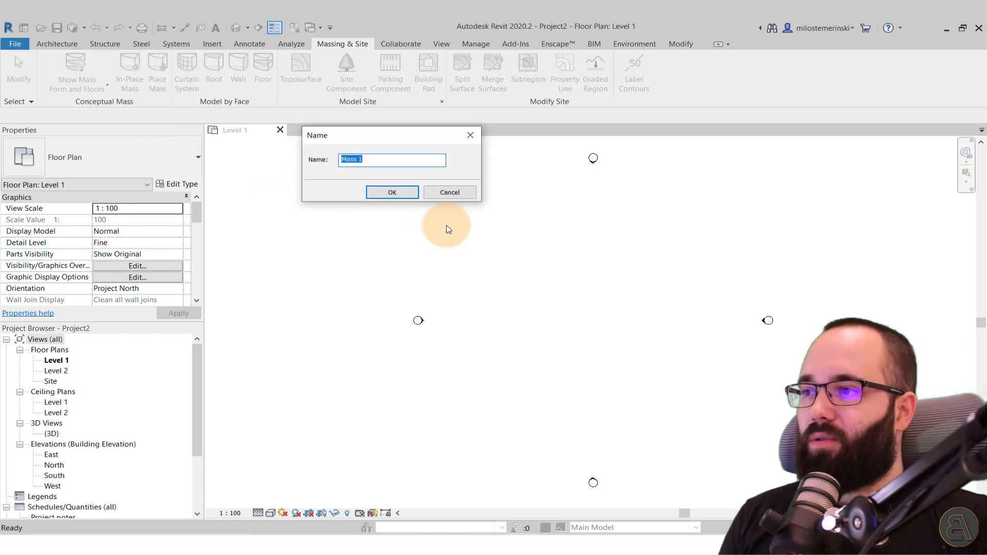
drag(406, 135, 387, 164)
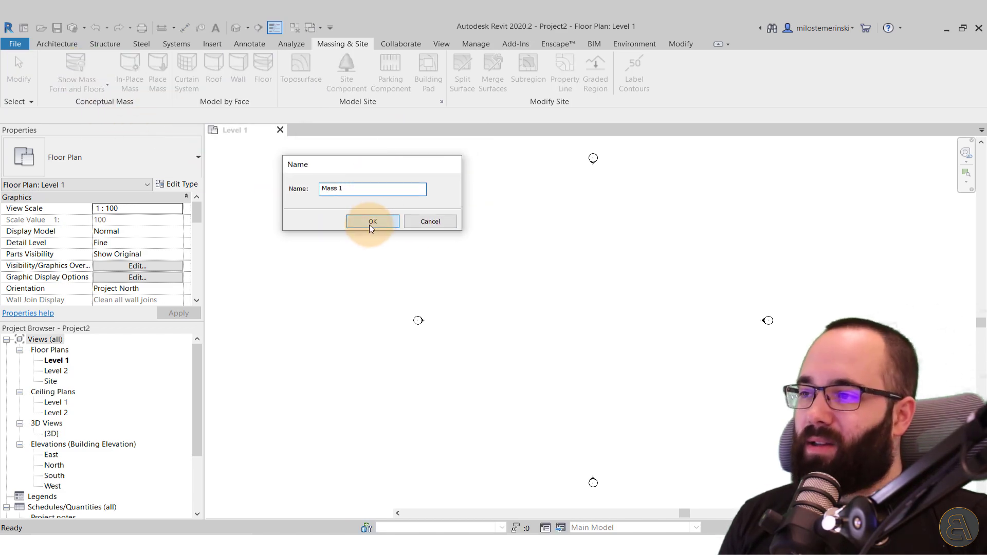
click(370, 226)
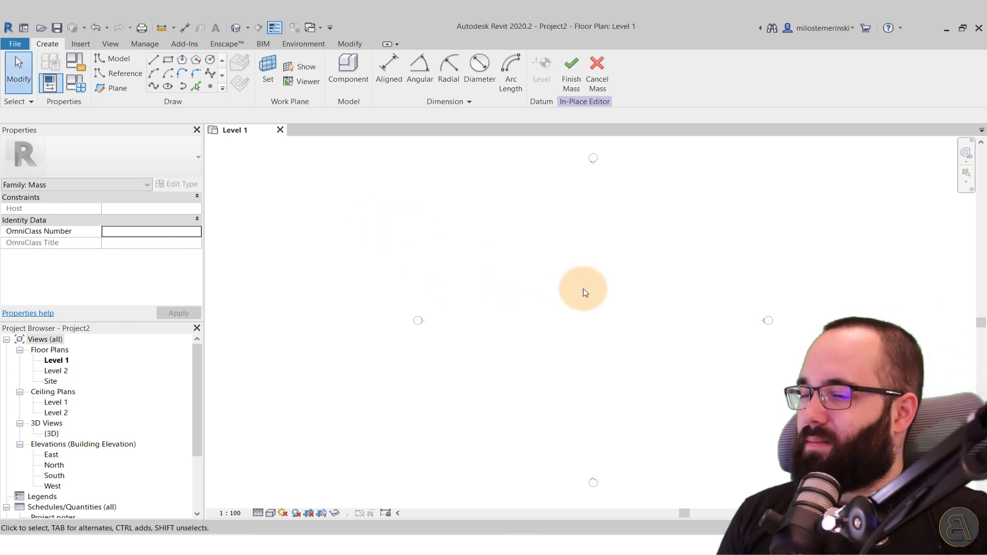
Draw a horizontal reference plane across Level 1, name it Ref 1, and nudge it right.
middle_drag(585, 293, 440, 294)
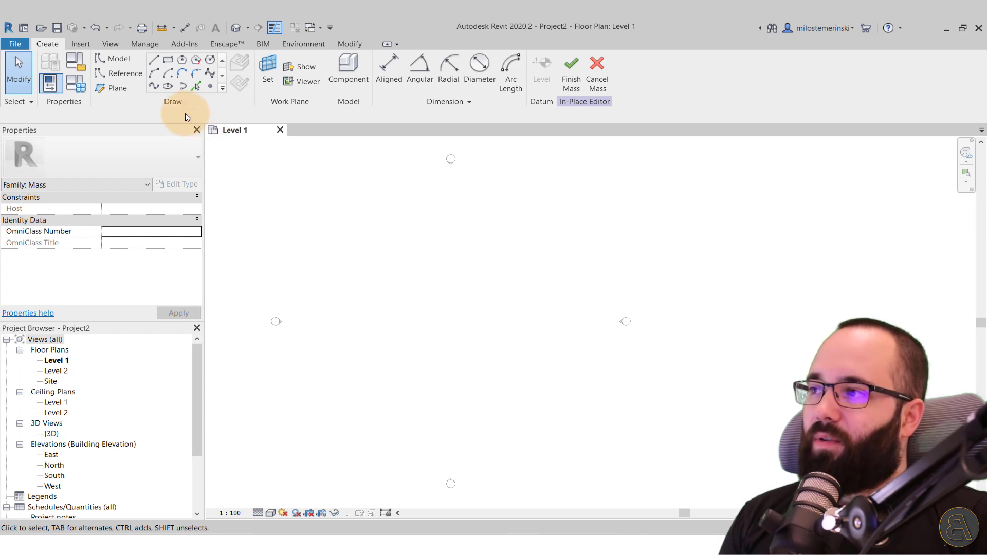
click(119, 91)
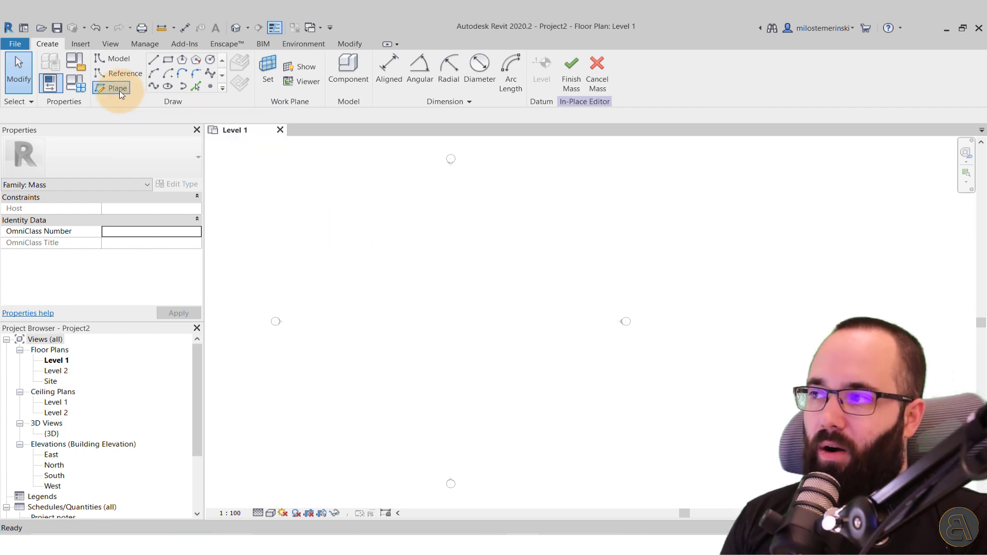
click(389, 323)
click(556, 323)
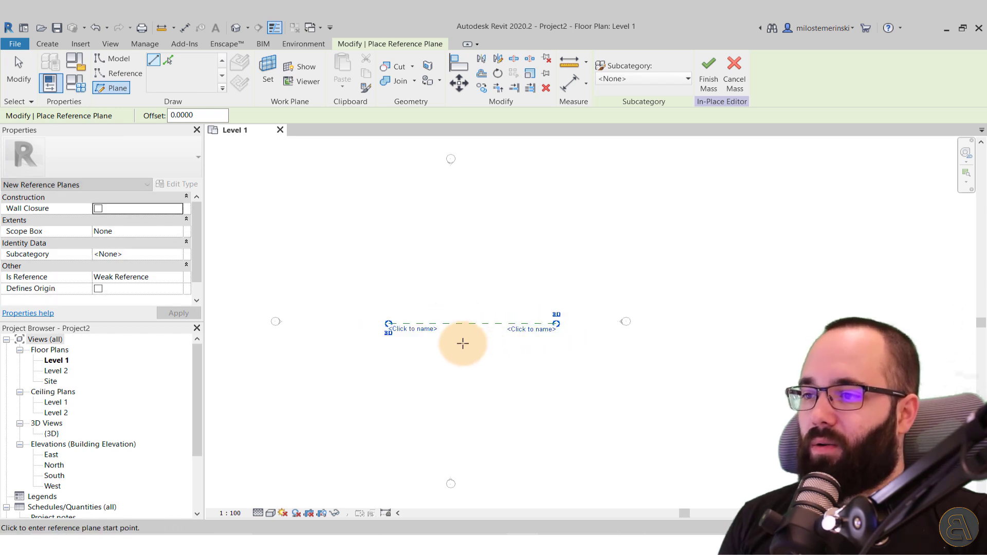
click(414, 330)
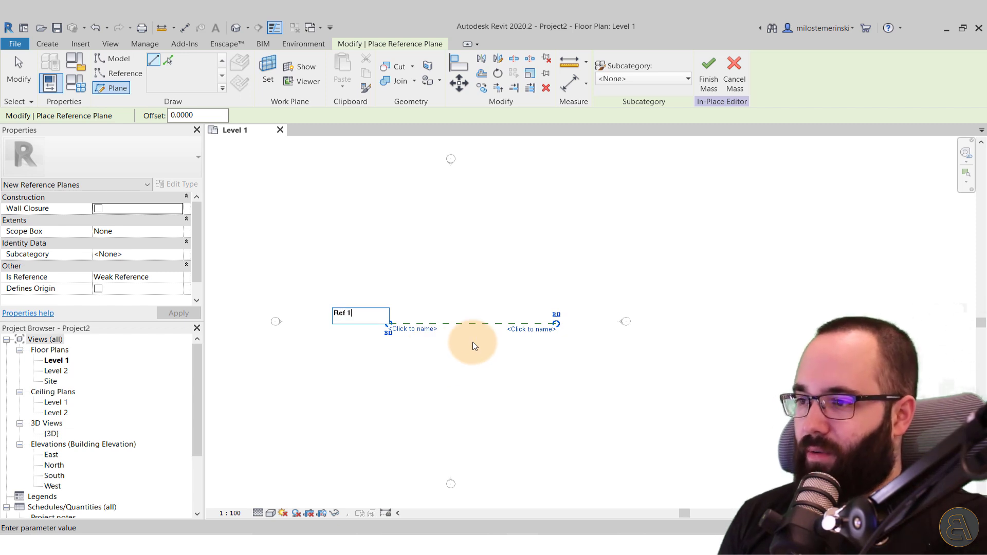
key(Return)
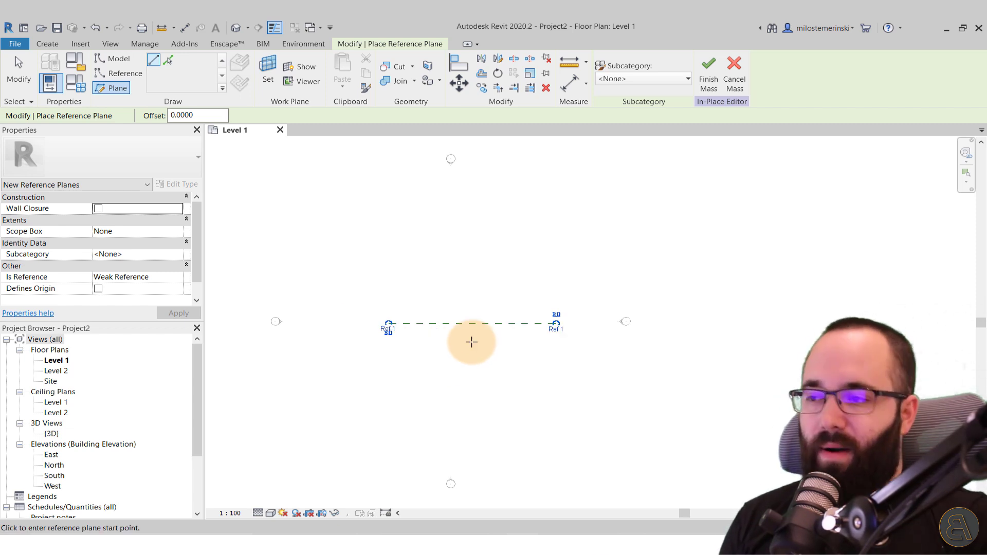
key(Escape)
key(Escape)
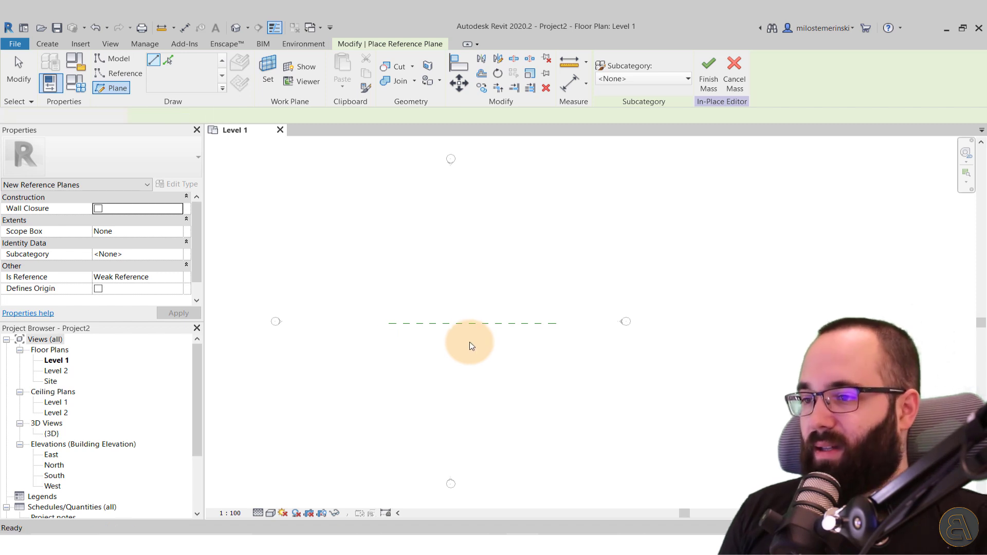
click(442, 324)
drag(429, 325, 443, 326)
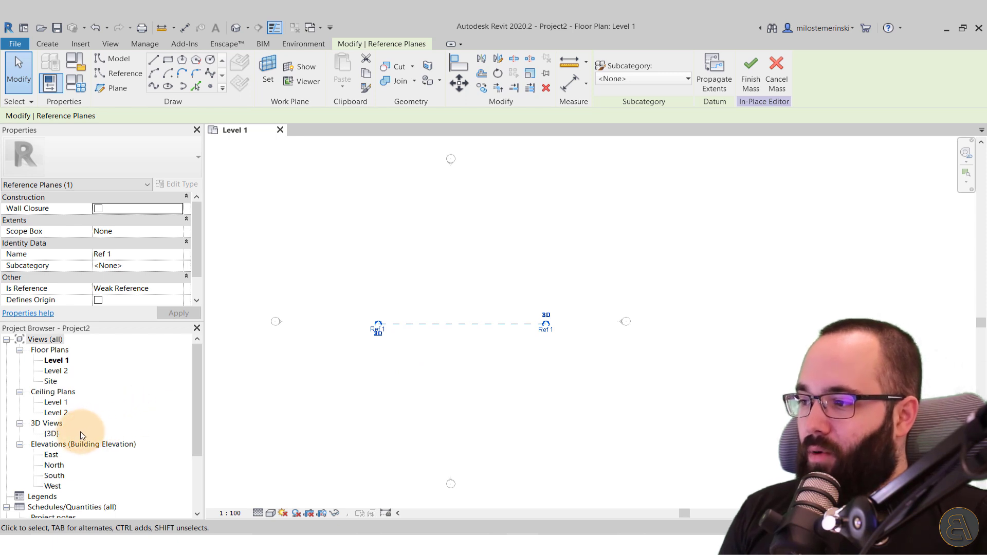
In the South elevation, set the model-line work plane to Reference Plane: Ref 1.
double_click(54, 476)
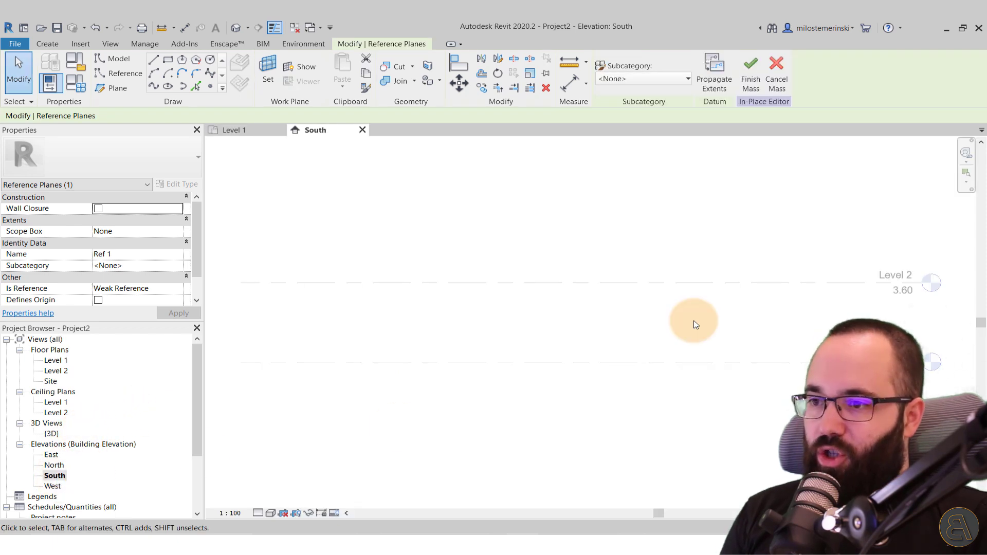
click(154, 59)
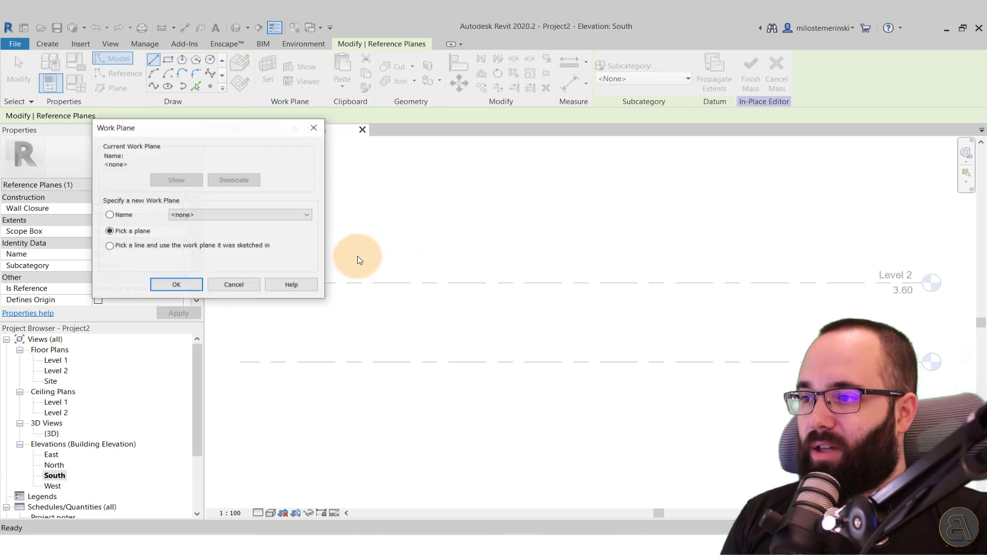
click(205, 216)
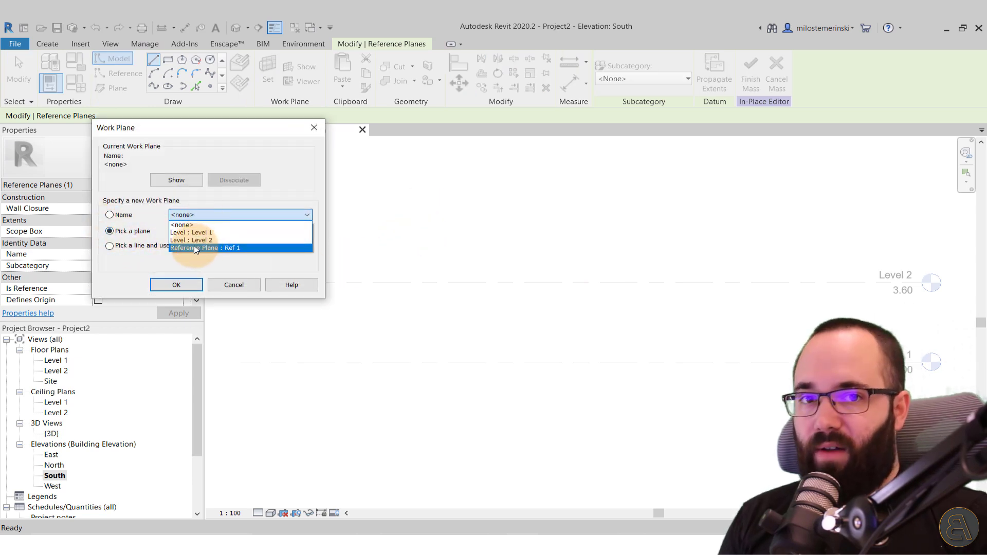
click(194, 250)
click(160, 284)
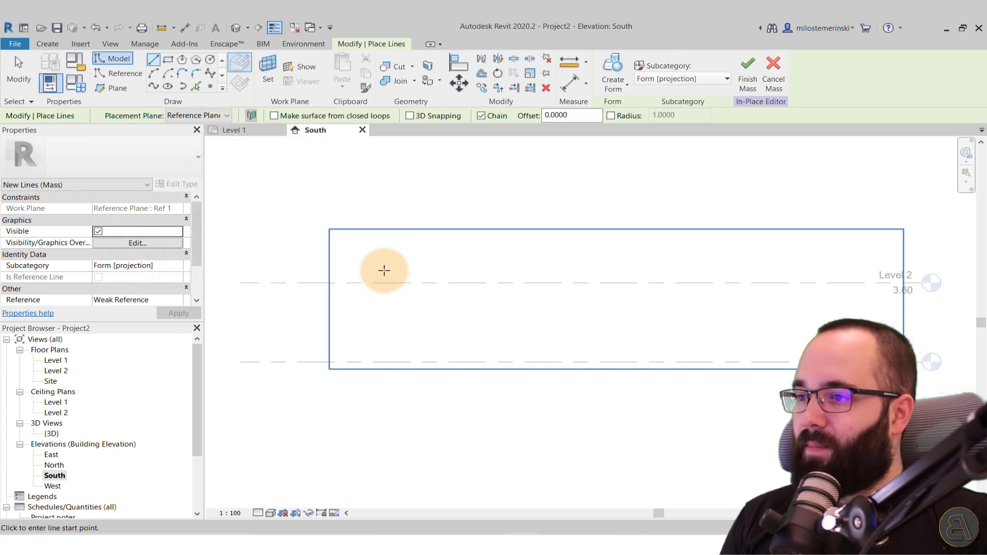
Draw a flat line above Level 2 and a start-end-radius arc curving down to Level 1.
click(340, 267)
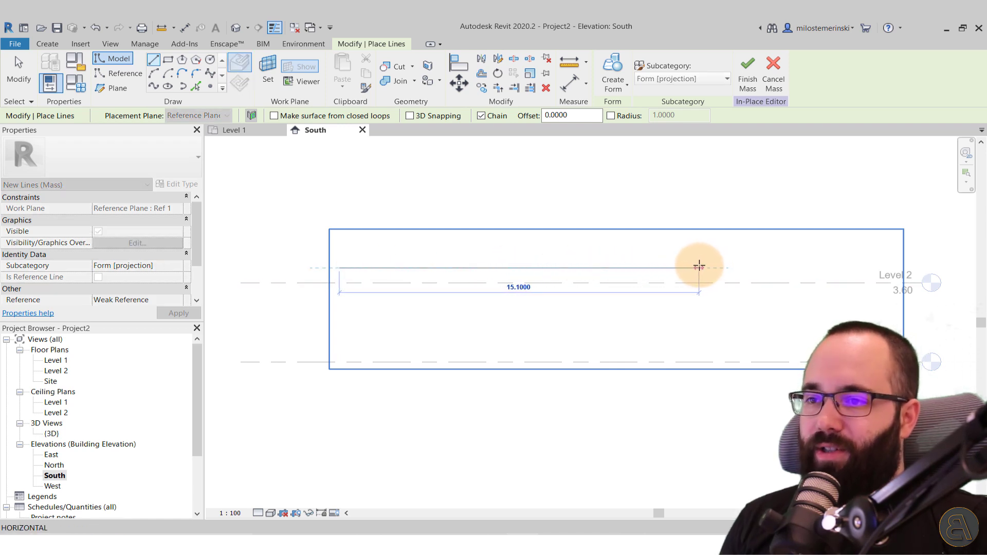
click(700, 267)
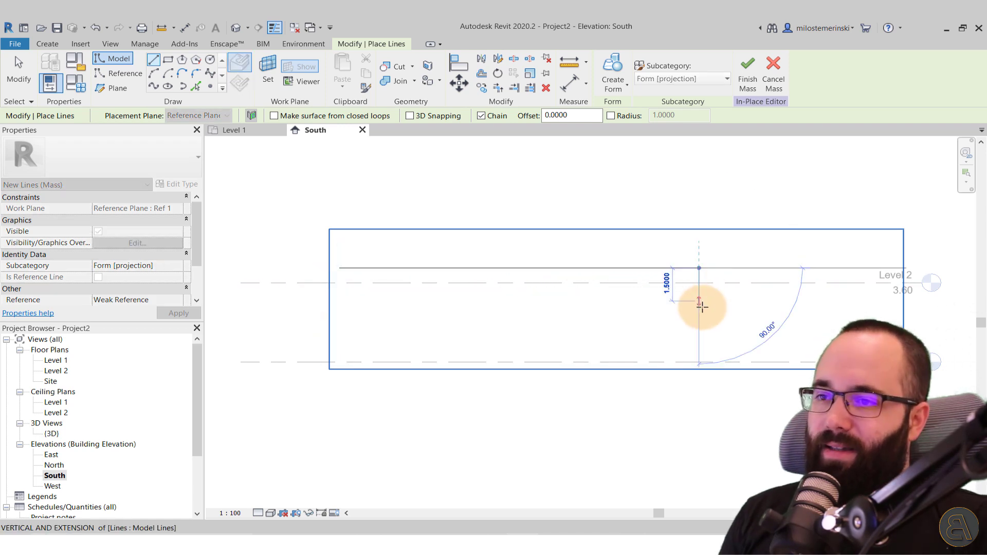
click(155, 73)
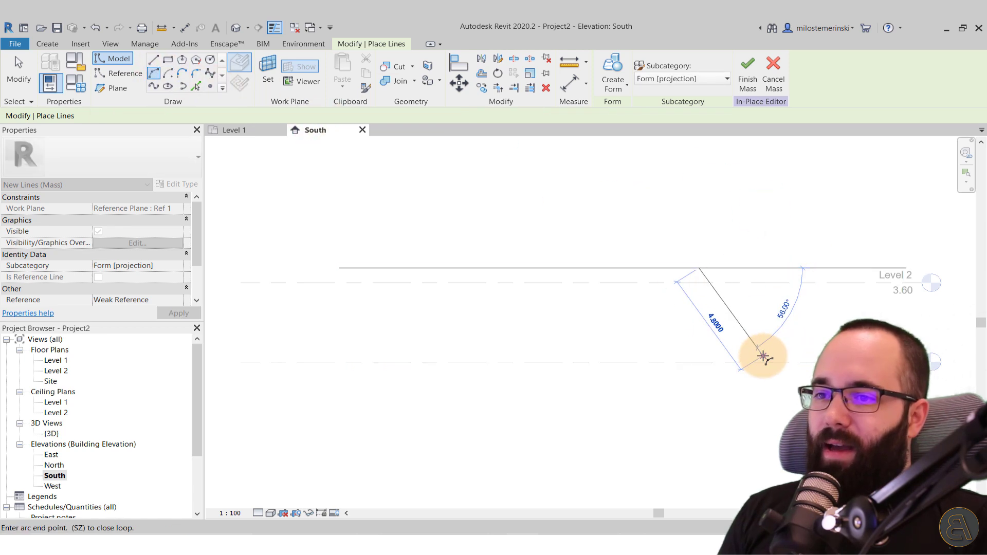
click(794, 357)
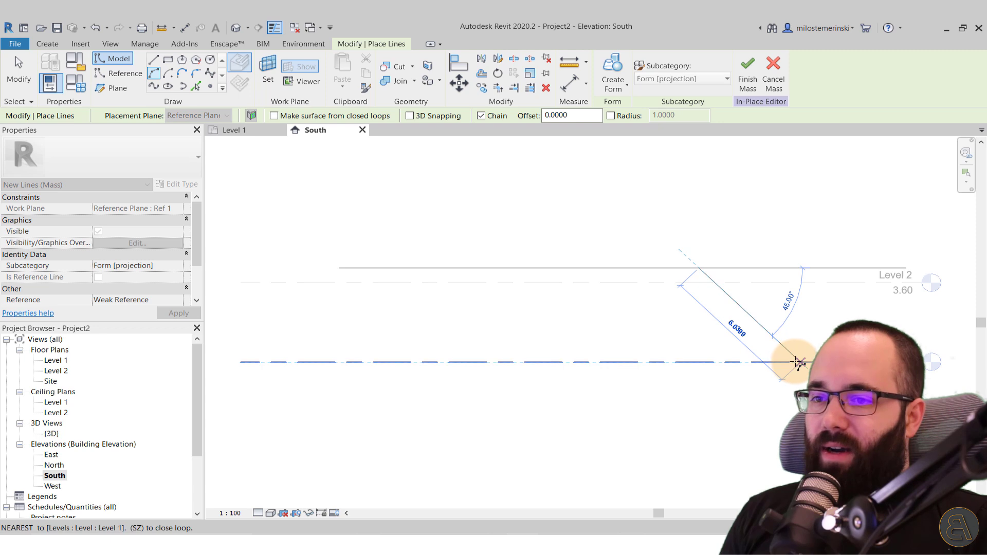
click(750, 296)
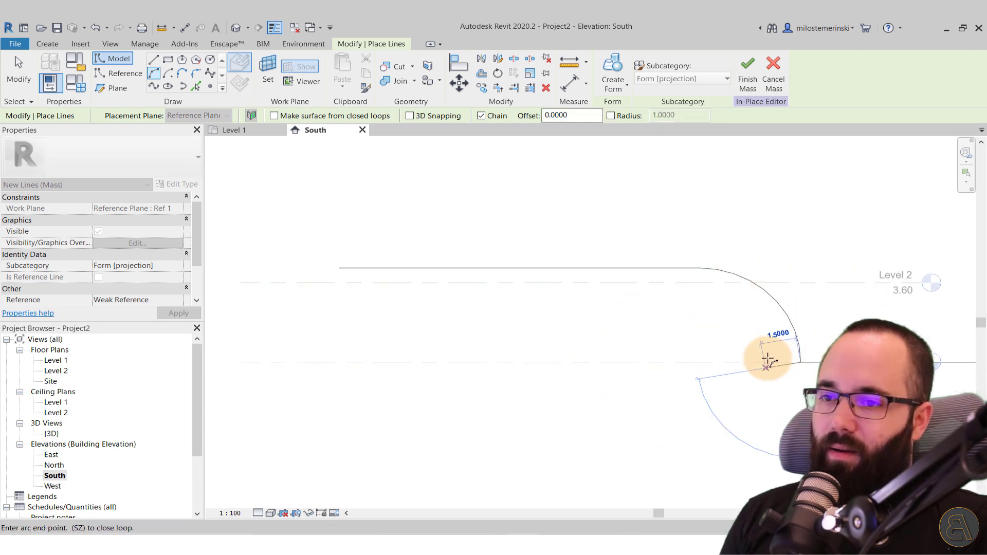
key(Escape)
key(Escape)
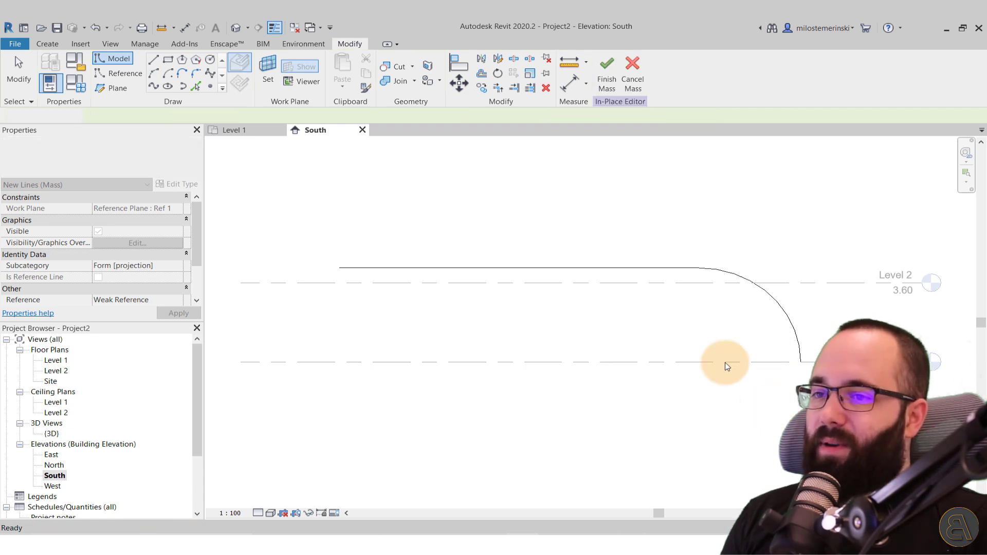
middle_drag(639, 308, 577, 305)
key(Tab)
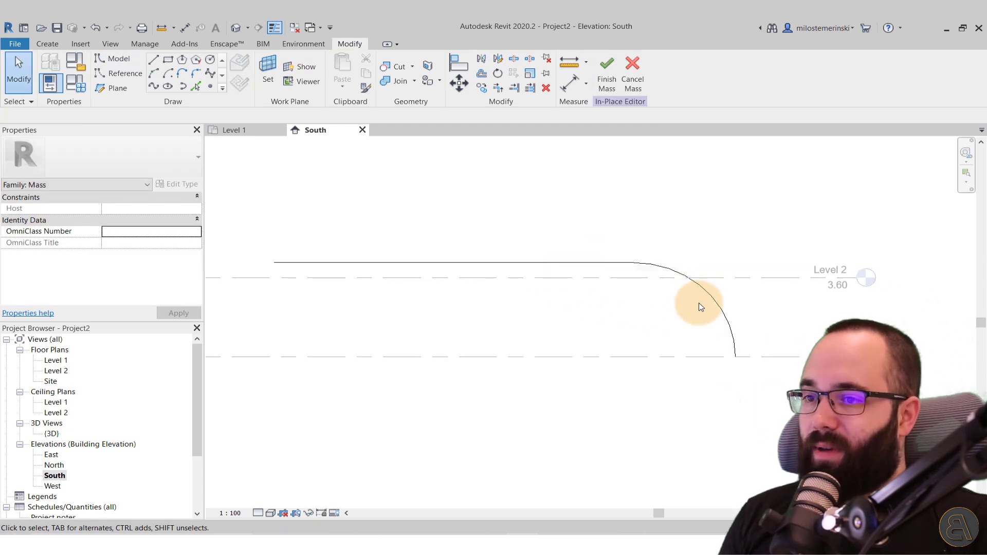
key(Tab)
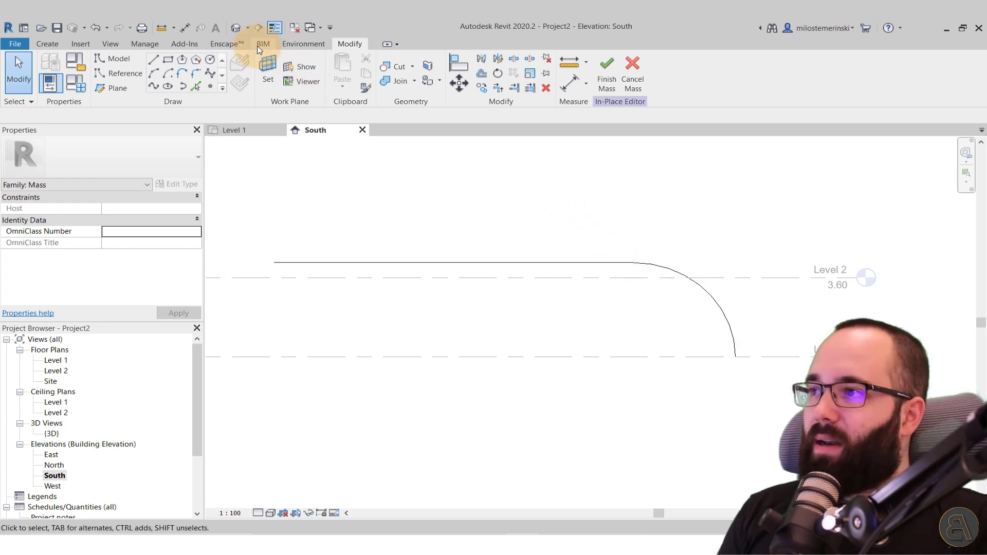
In the 3D view, extrude the line-and-arc chain into a curved surface form.
click(236, 28)
shift+middle_drag(560, 263, 562, 321)
key(Tab)
click(659, 268)
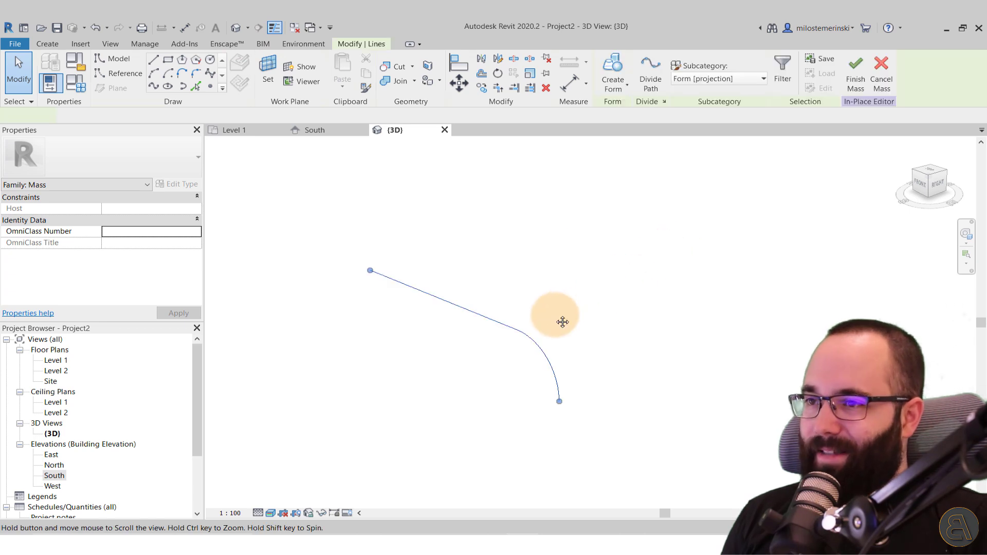
scroll(520, 315, up, 1)
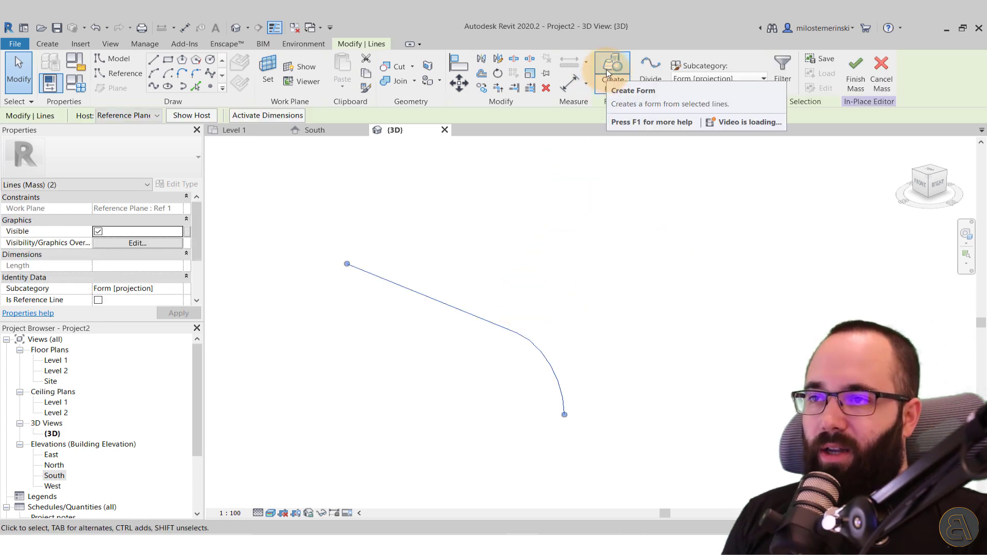
click(606, 73)
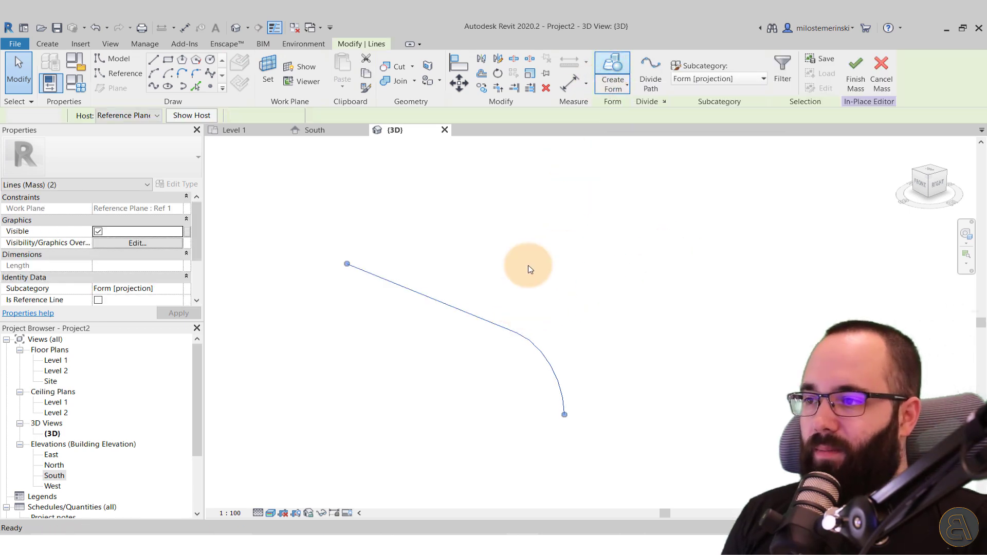
Change the surface form's width from 6.0000 to 9.
click(438, 300)
scroll(486, 308, down, 1)
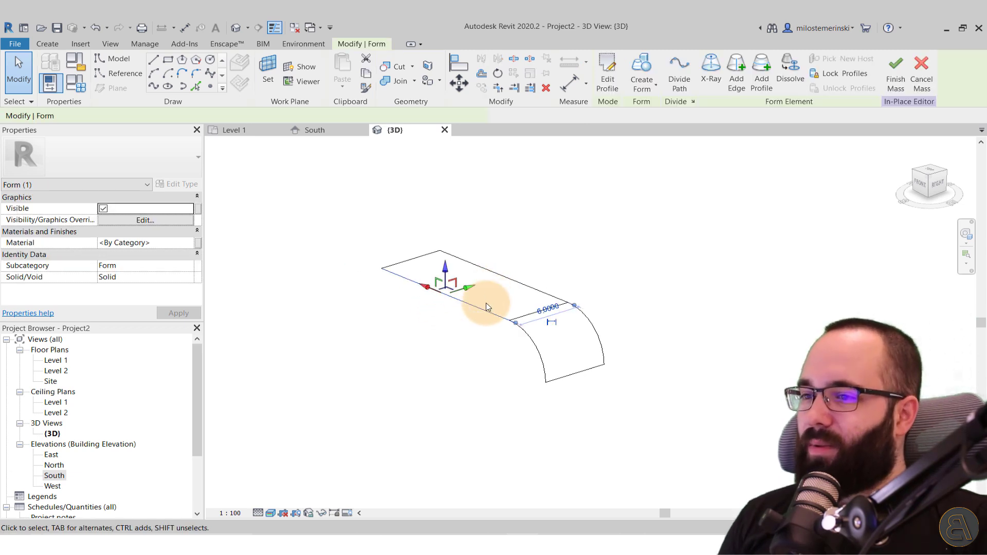
click(548, 308)
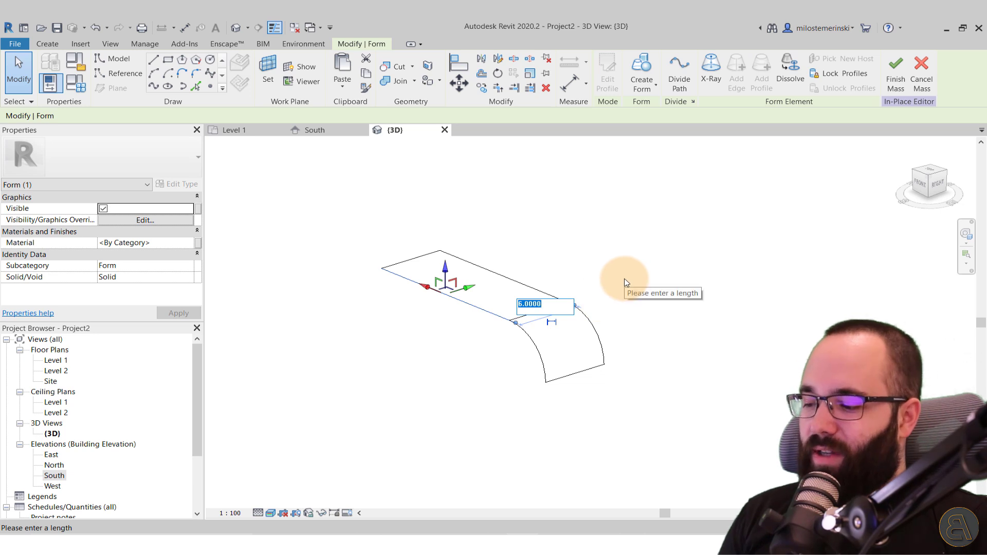
key(Return)
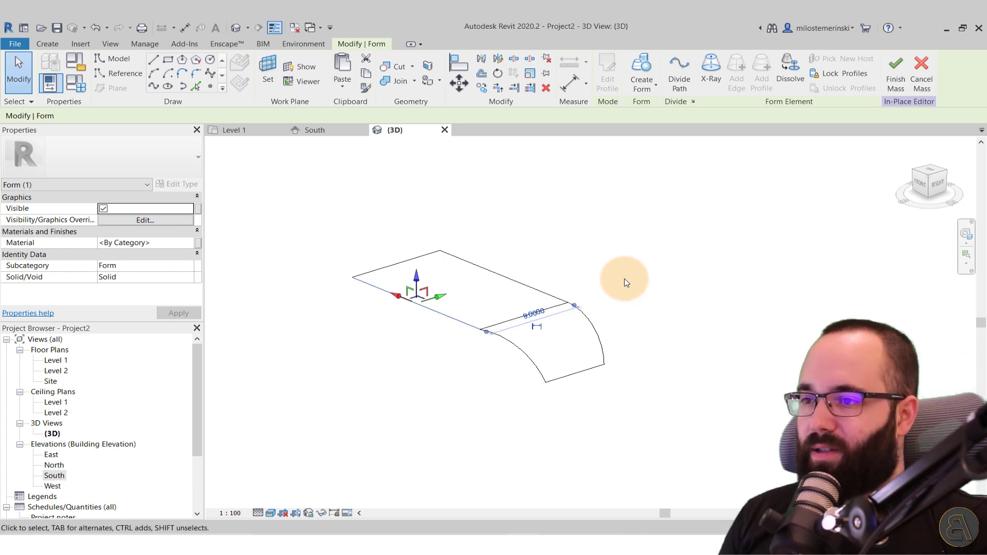
click(570, 401)
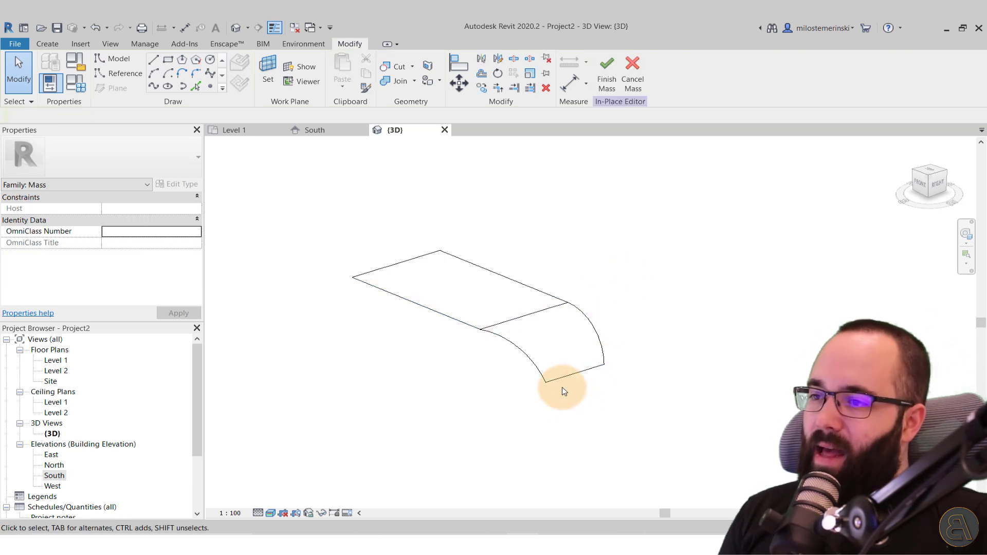
Slide the surface's bottom corner vertex left along the green axis.
shift+middle_drag(564, 392, 504, 370)
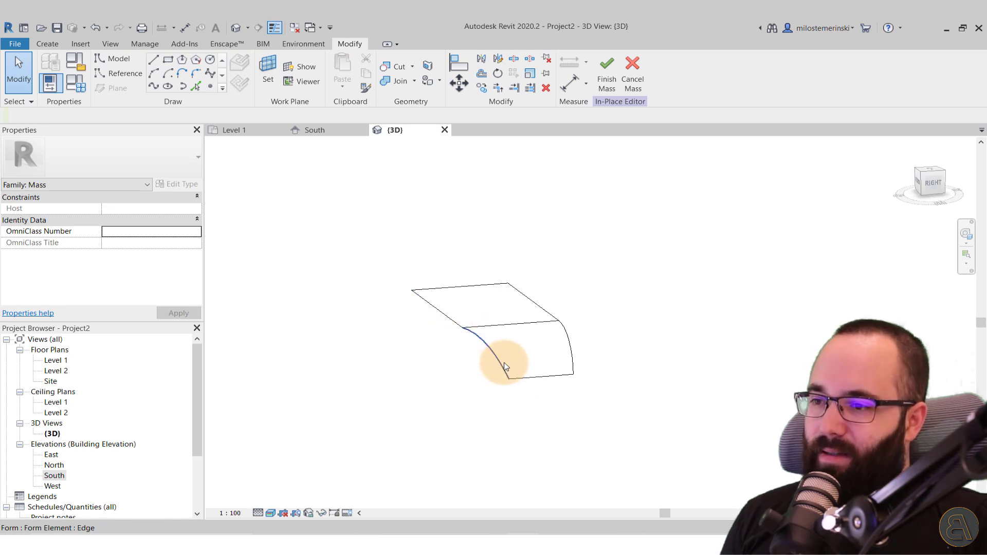
click(509, 381)
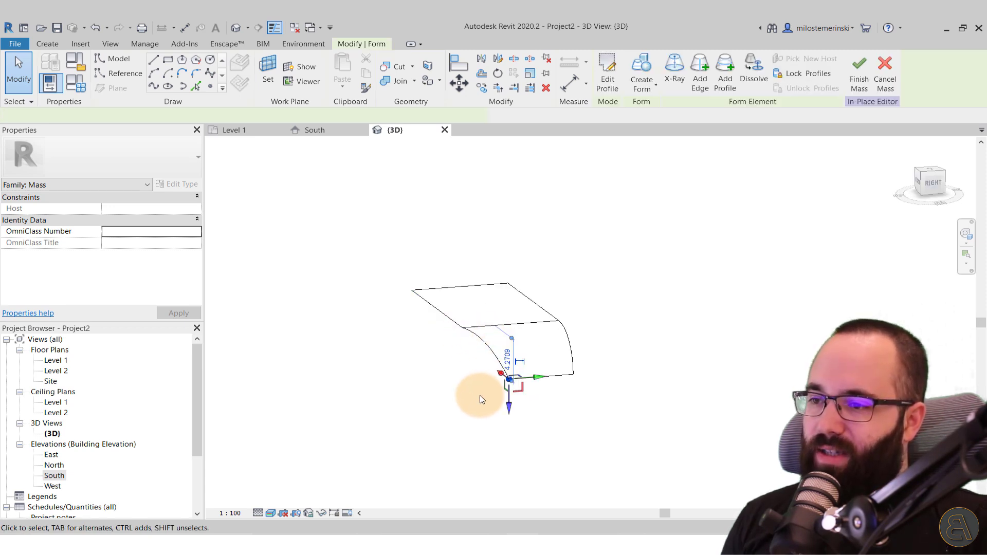
drag(535, 377, 499, 407)
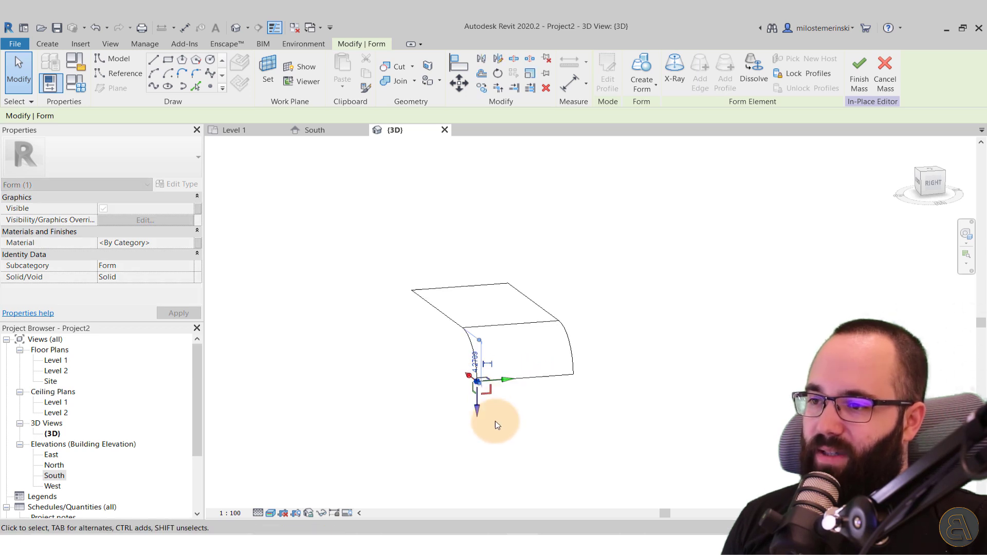
Switch the view's visual style to Wireframe and orbit the curved roof form.
click(273, 512)
click(282, 455)
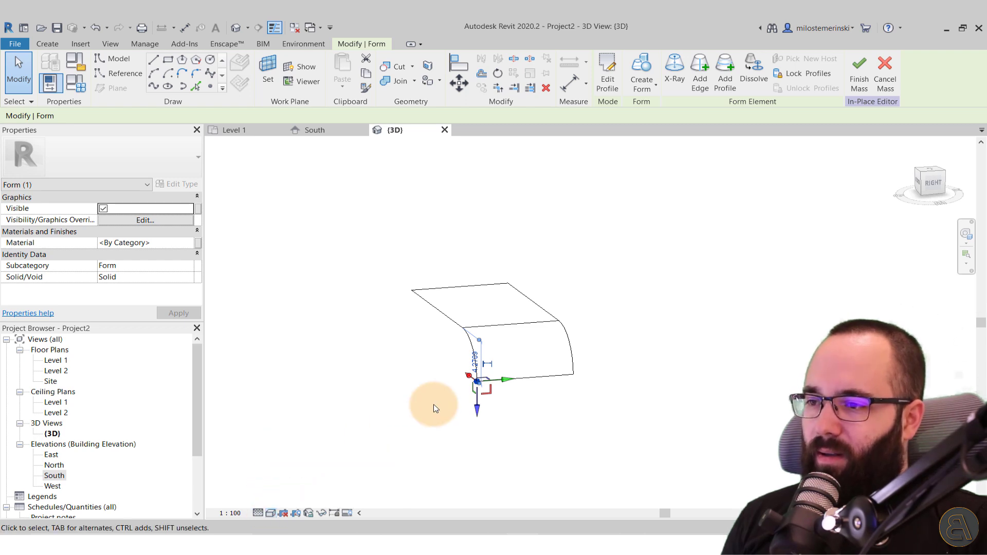
click(411, 404)
shift+middle_drag(407, 404, 478, 383)
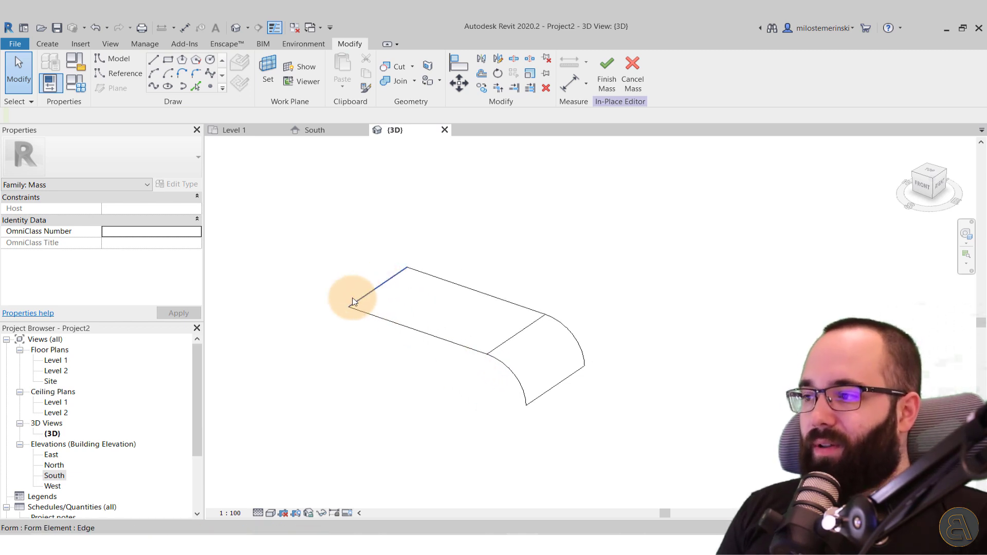
In the Site plan, draw a 2.5000-radius circle centred on the roof outline's bottom edge.
double_click(57, 382)
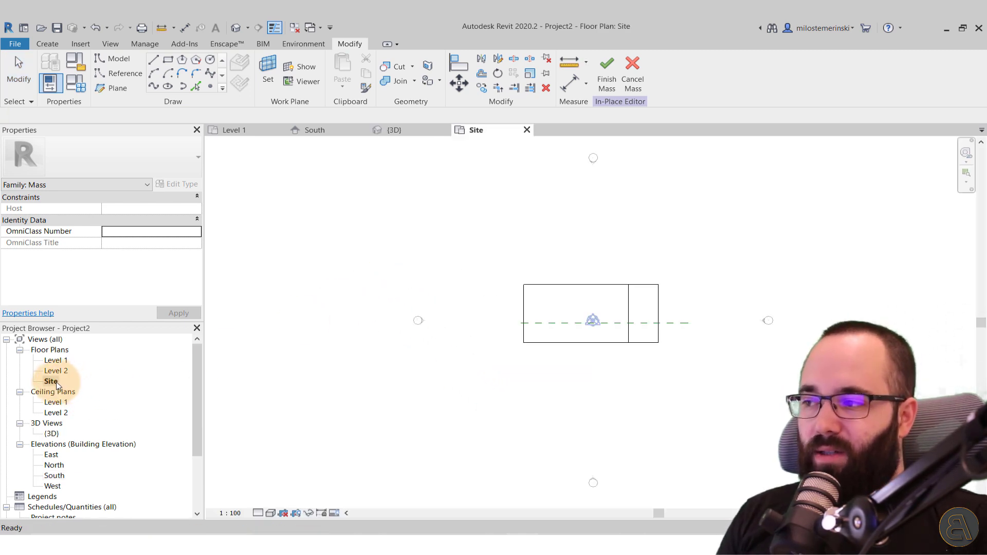
scroll(643, 315, up, 1)
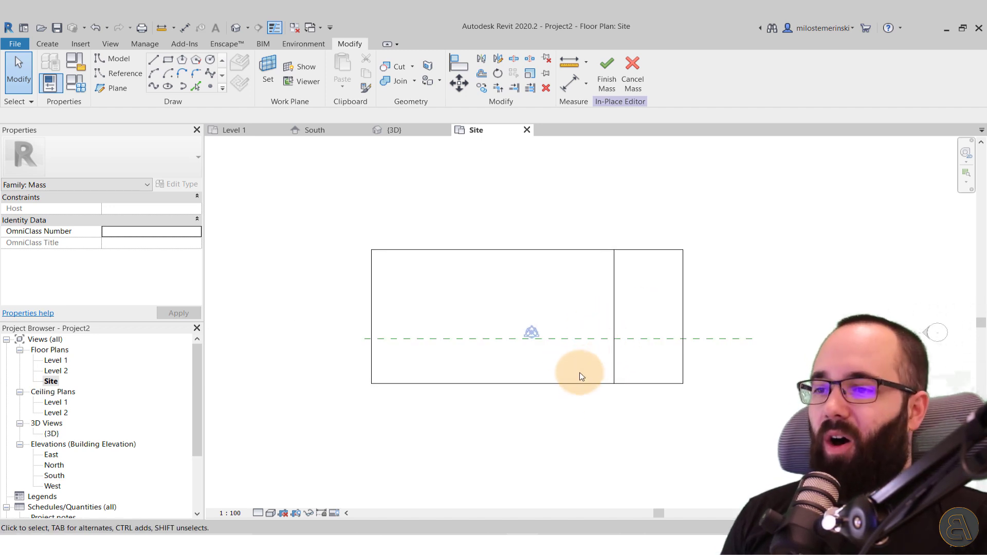
middle_drag(544, 359, 516, 364)
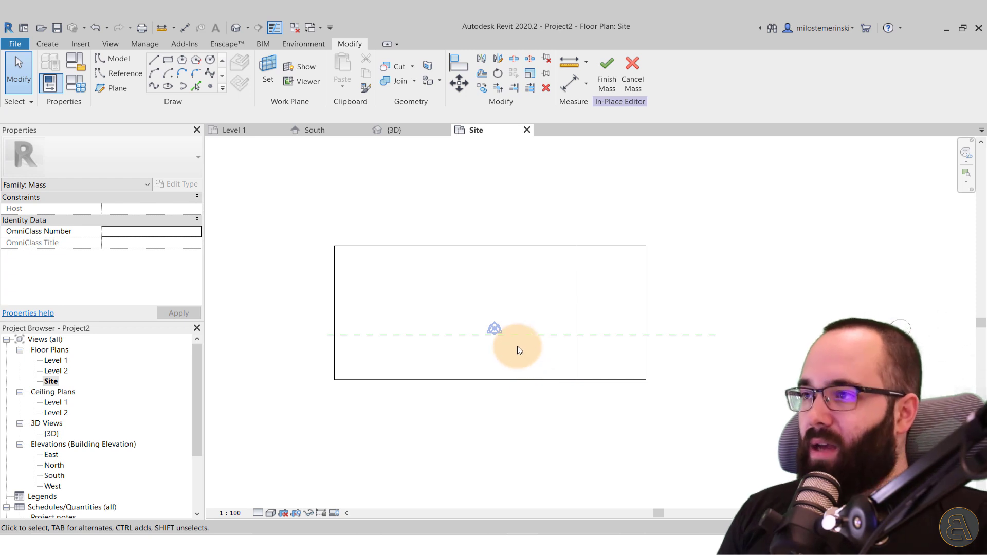
click(210, 61)
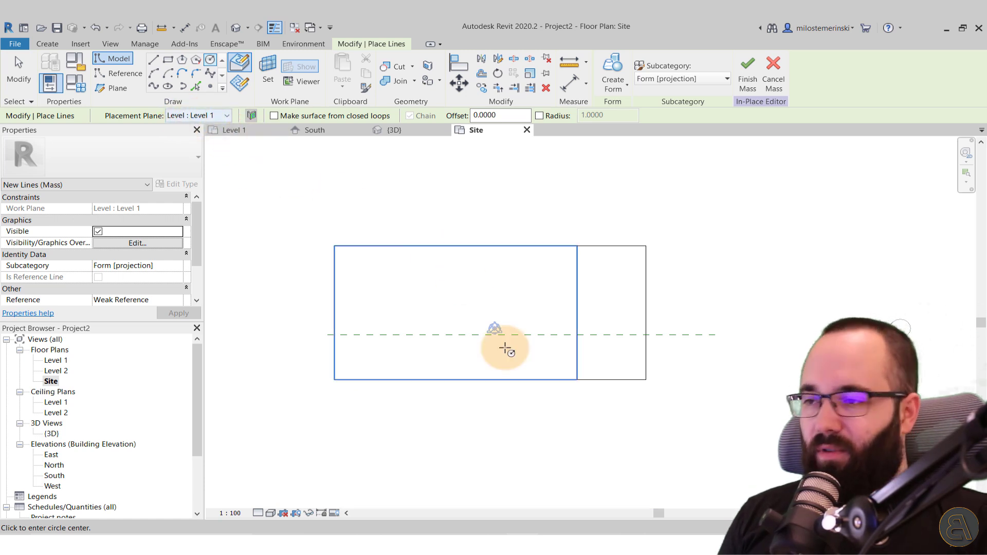
scroll(536, 380, up, 2)
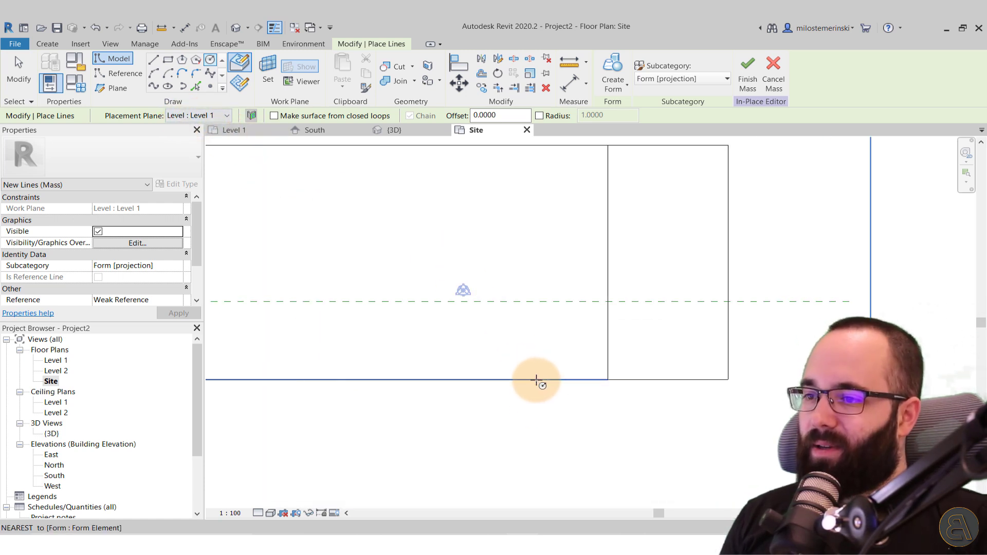
click(519, 379)
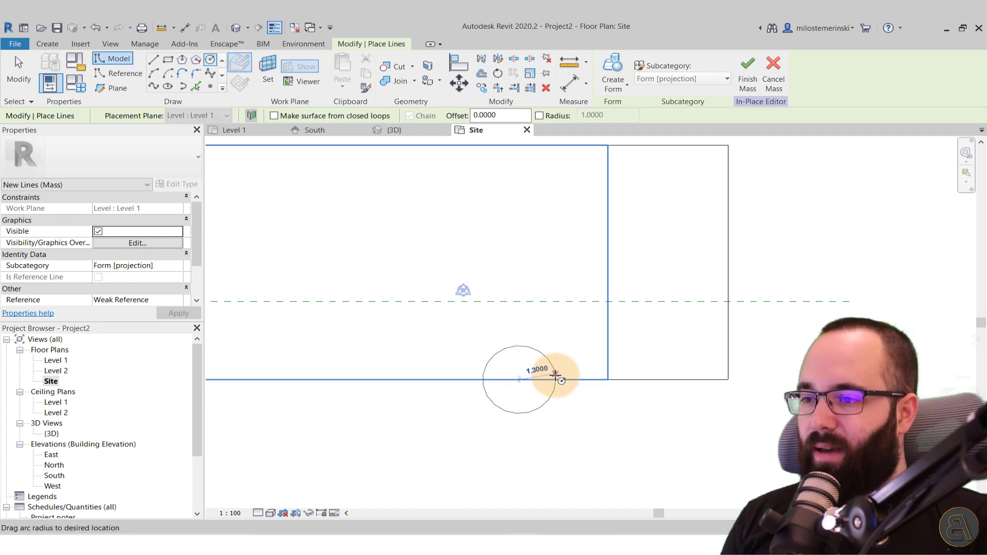
click(588, 379)
key(Escape)
key(Escape)
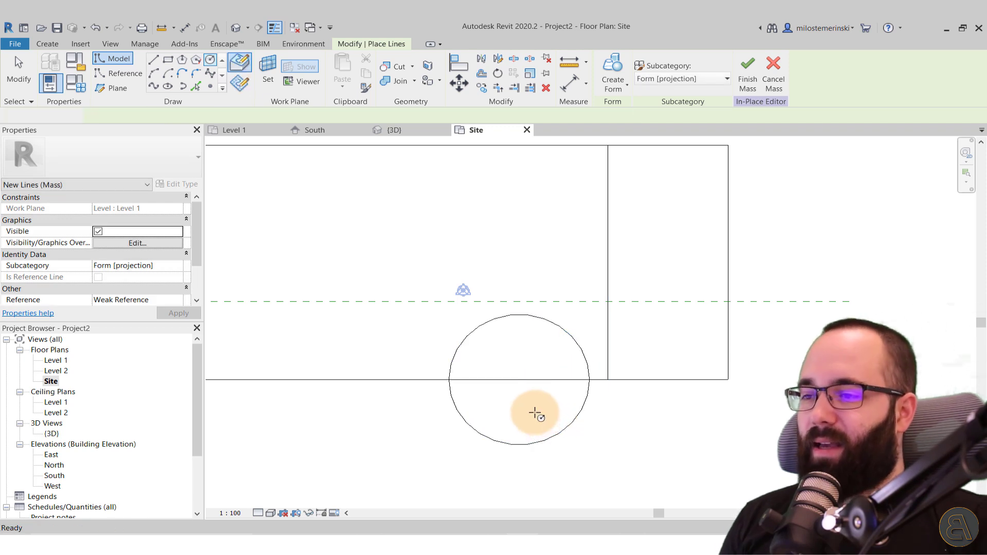
Turn the circle into a cylinder void form and orbit to inspect the notch.
click(406, 135)
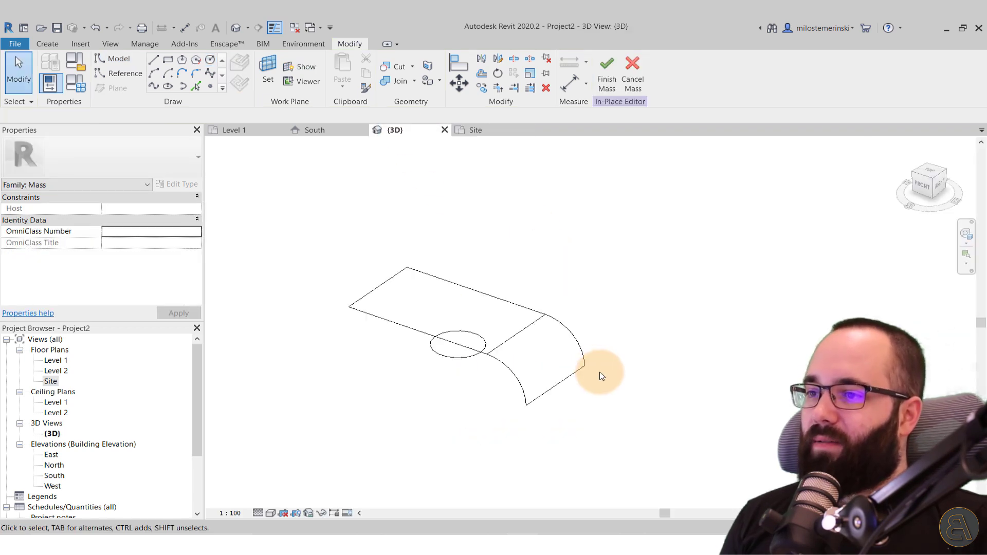
shift+middle_drag(599, 372, 451, 366)
scroll(451, 365, up, 2)
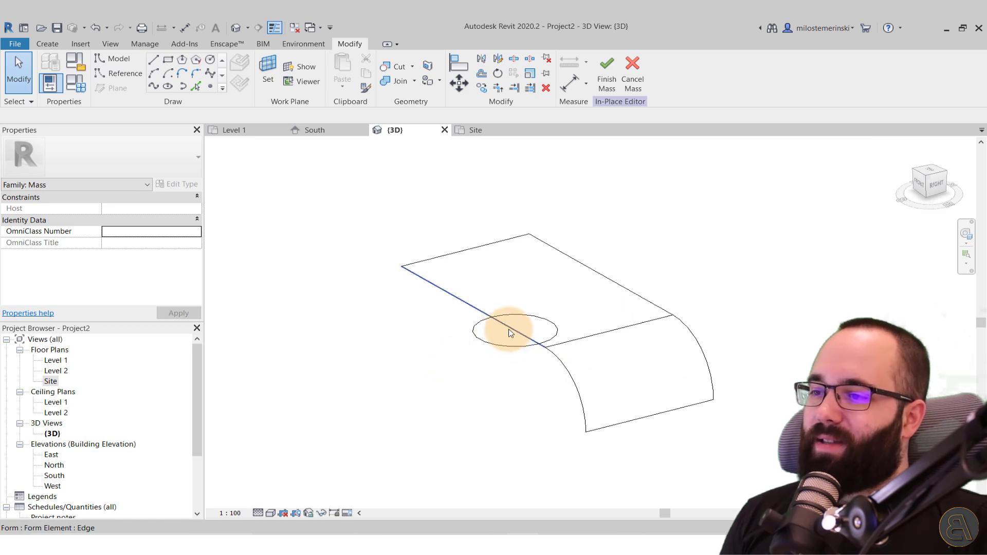
click(523, 333)
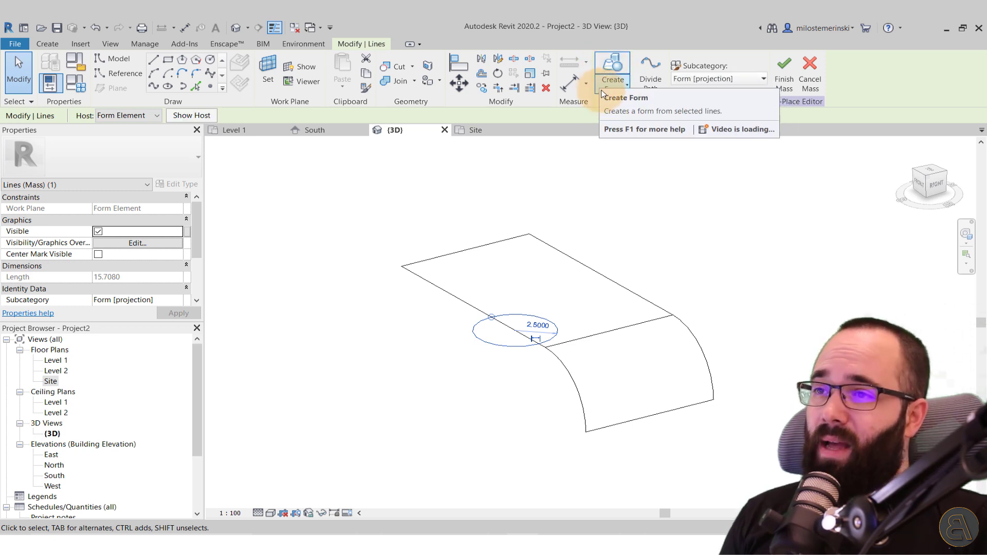
click(601, 89)
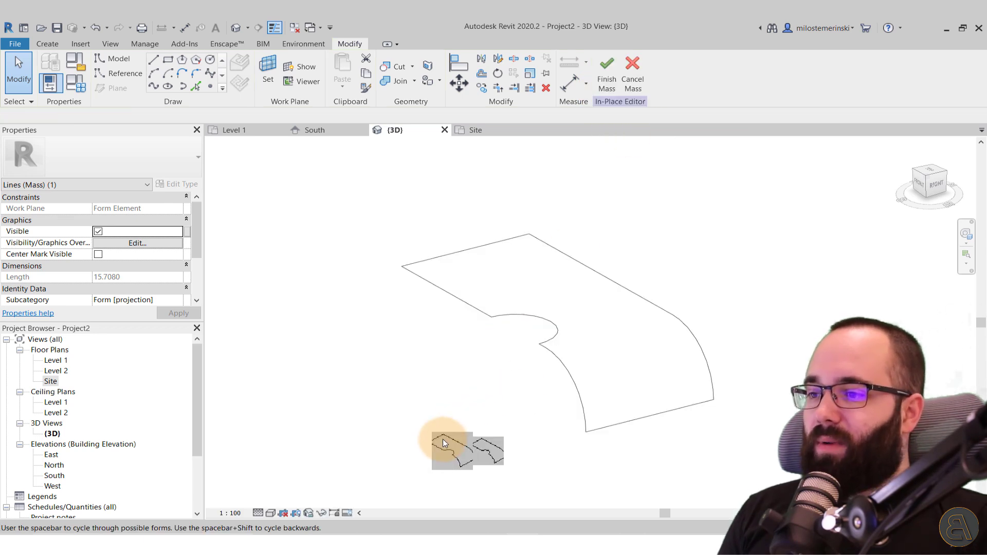
click(451, 451)
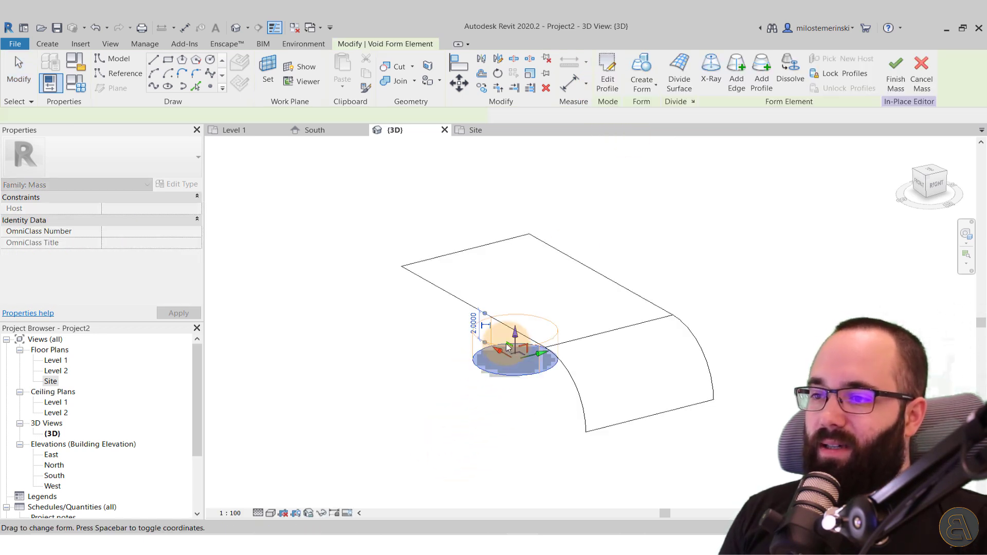
click(496, 408)
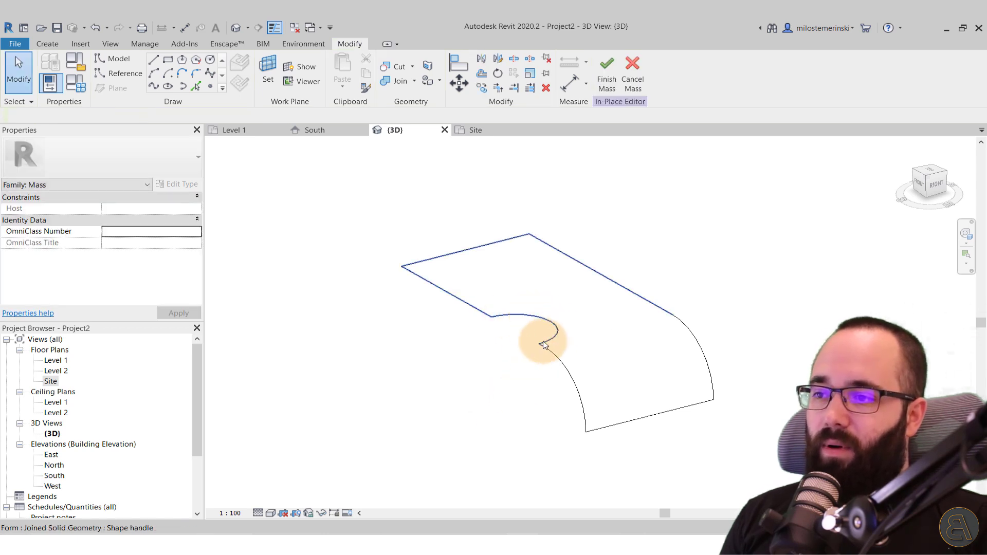
shift+middle_drag(540, 338, 560, 405)
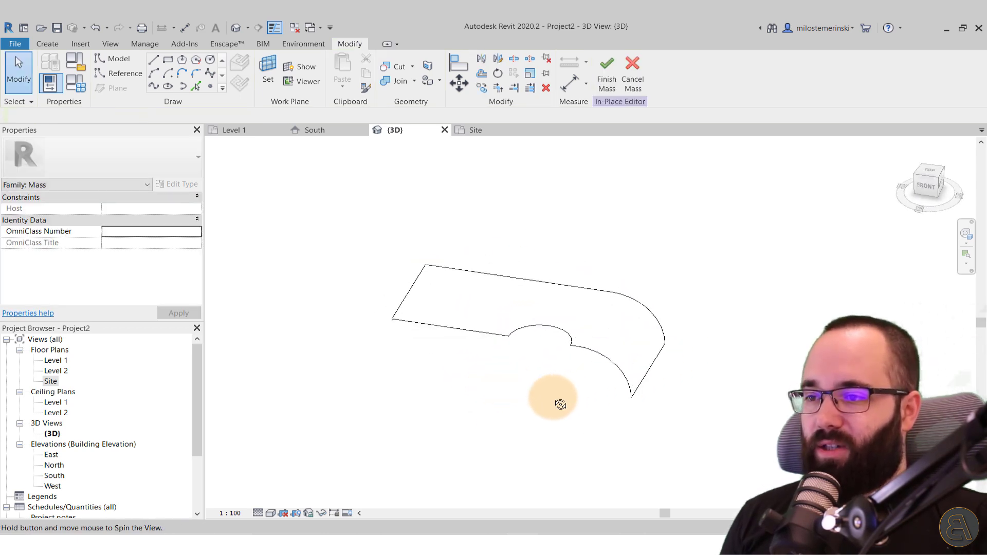
shift+middle_drag(520, 335, 529, 326)
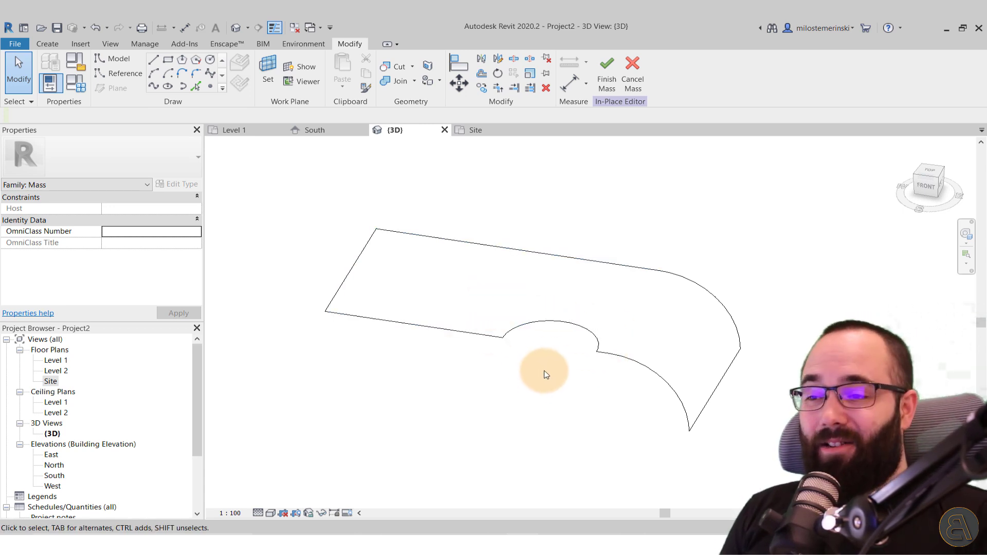
In the Site plan, draw a vertical reference plane through the arc's top and name it Ref 2.
click(476, 130)
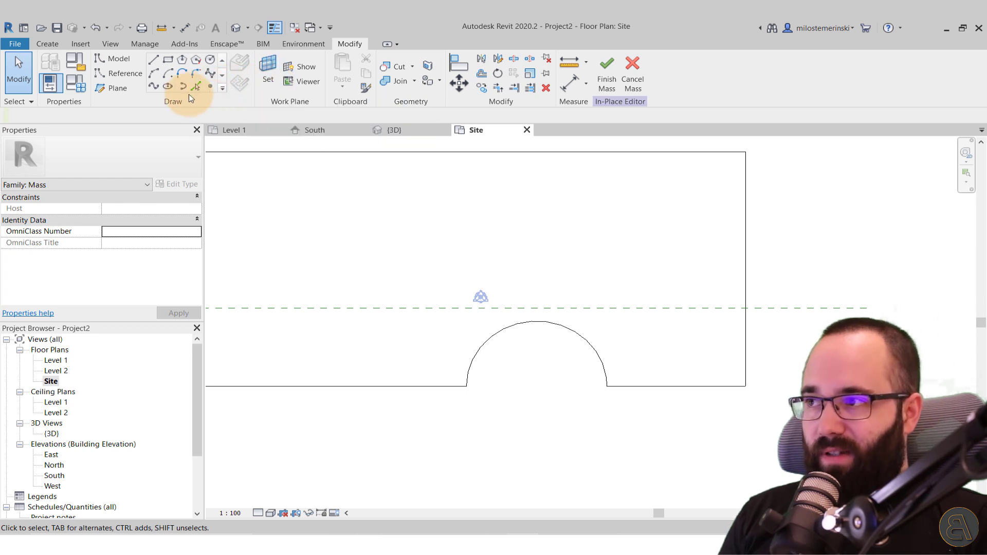
click(117, 88)
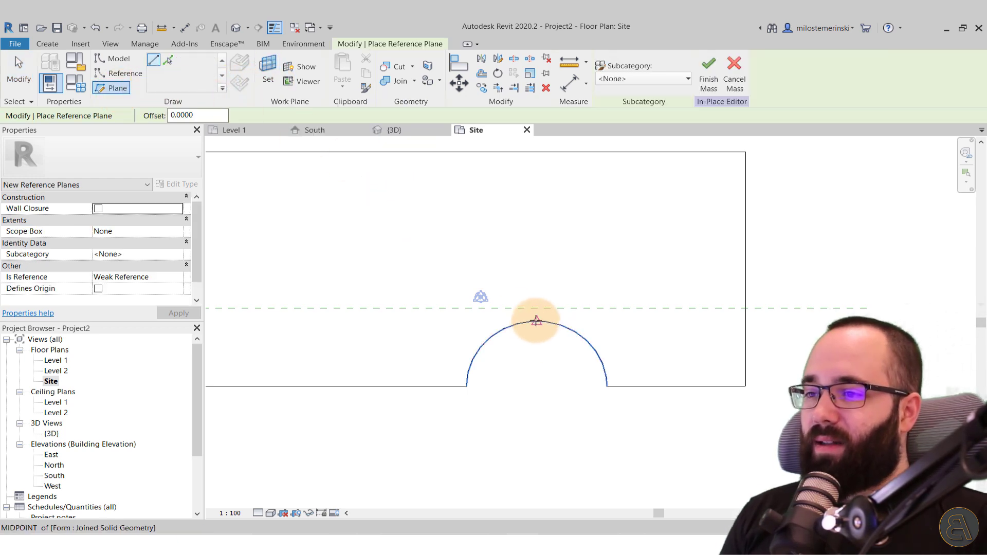
click(536, 321)
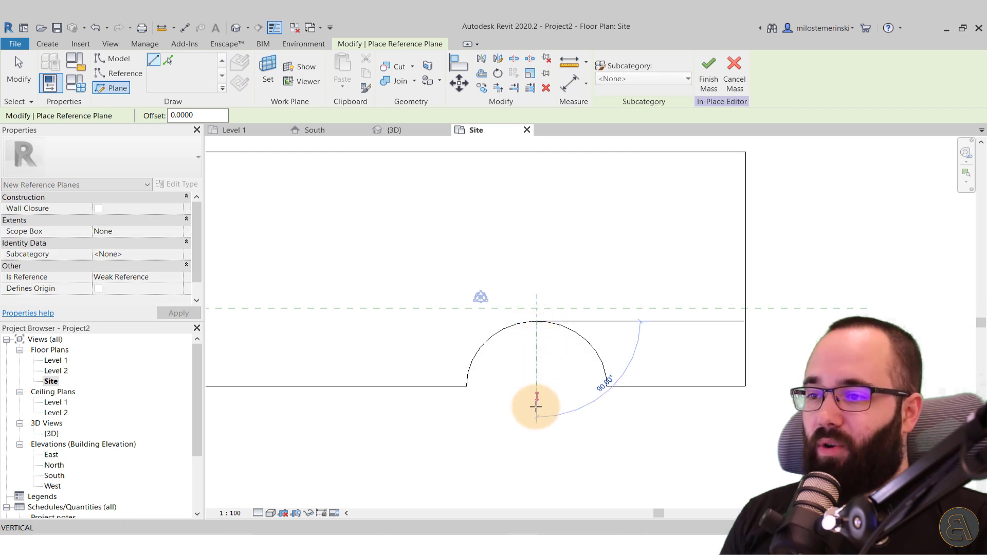
click(536, 436)
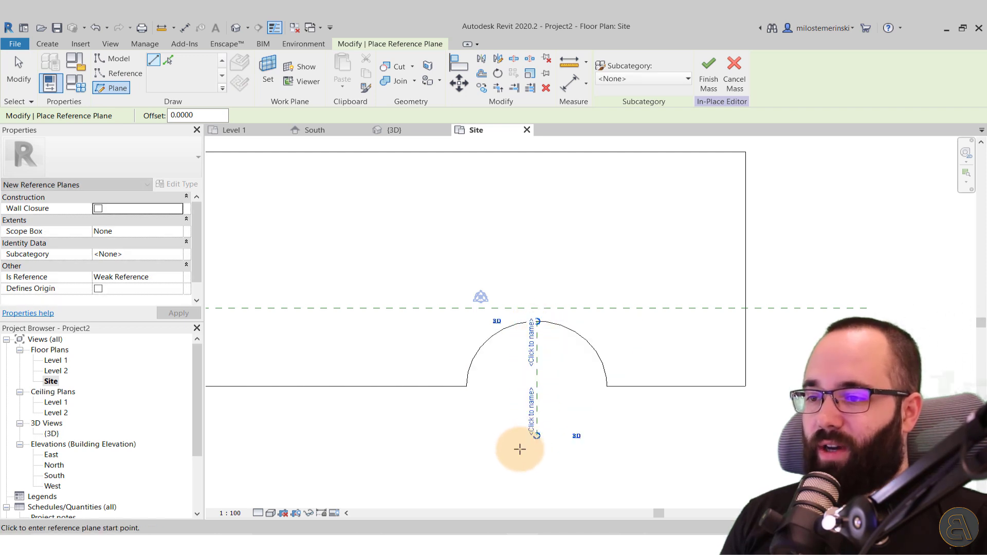
click(531, 414)
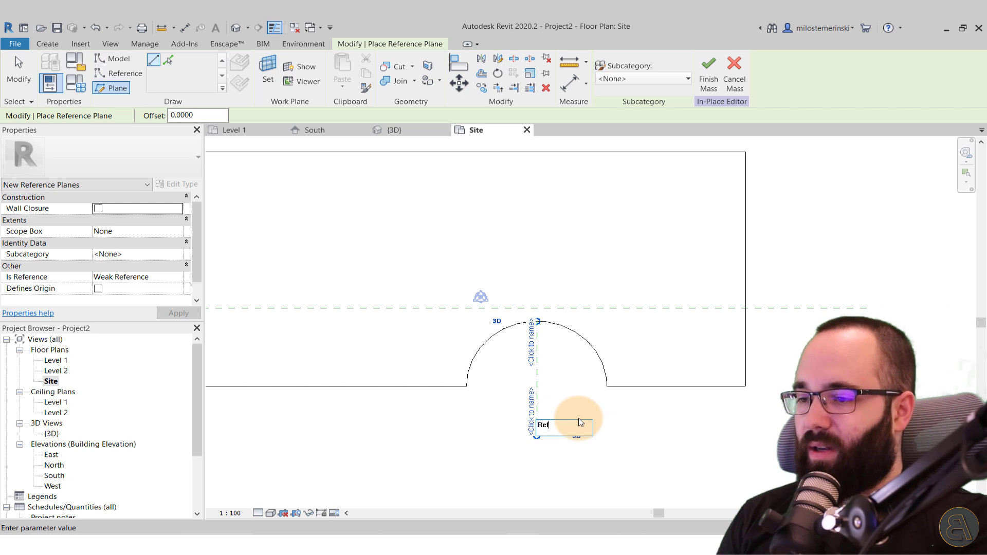
text(Ref 2)
key(Return)
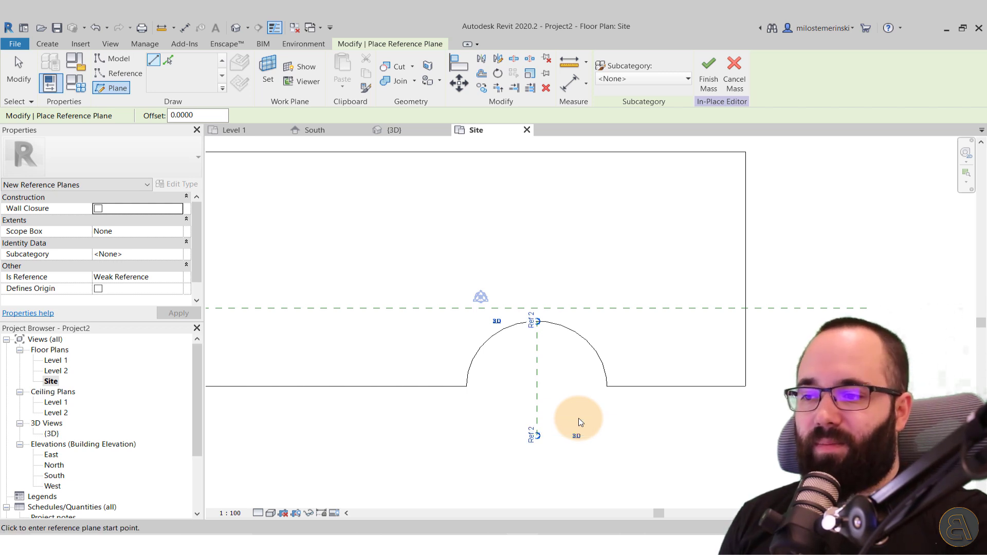
key(Escape)
key(Escape)
Open the East elevation and check the Ref 1 plane there.
scroll(539, 371, down, 4)
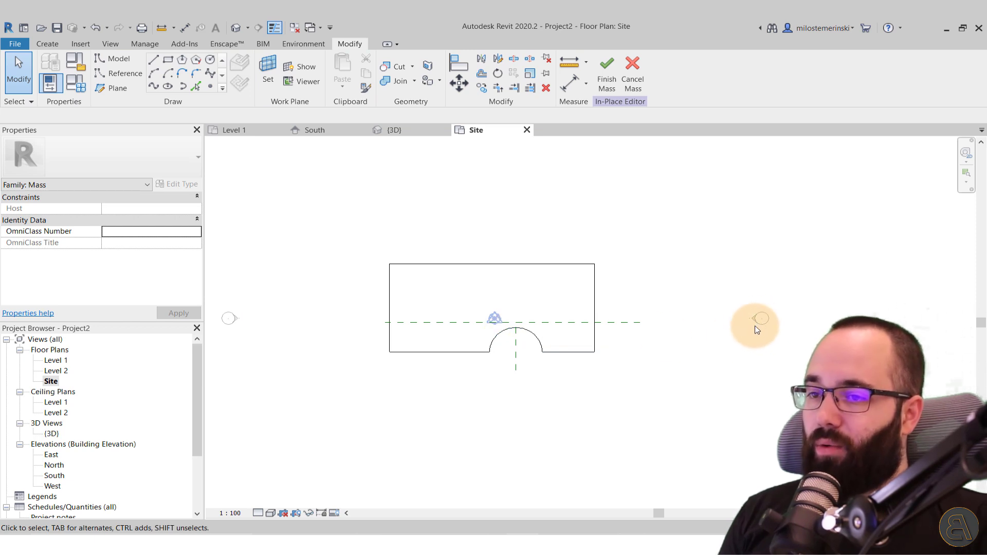
double_click(51, 454)
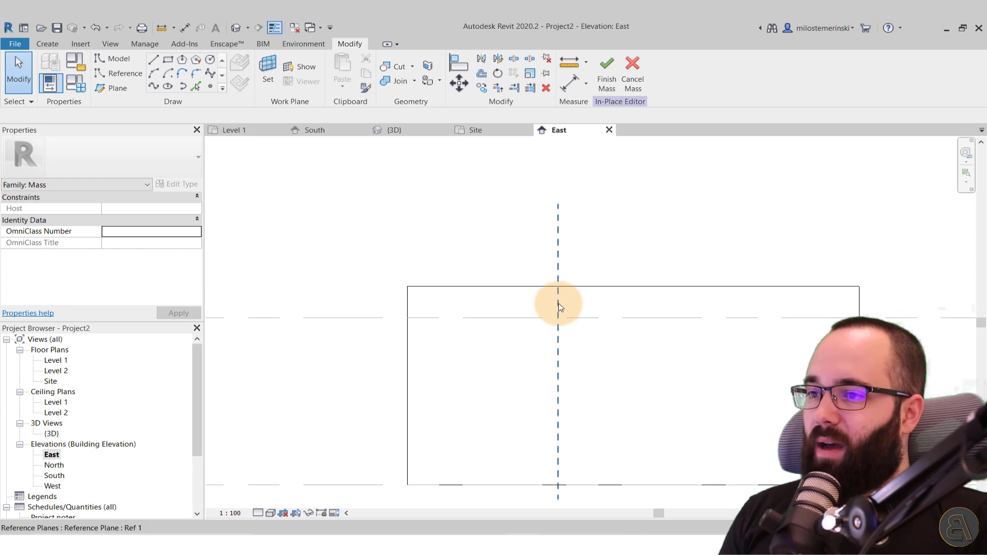
click(558, 307)
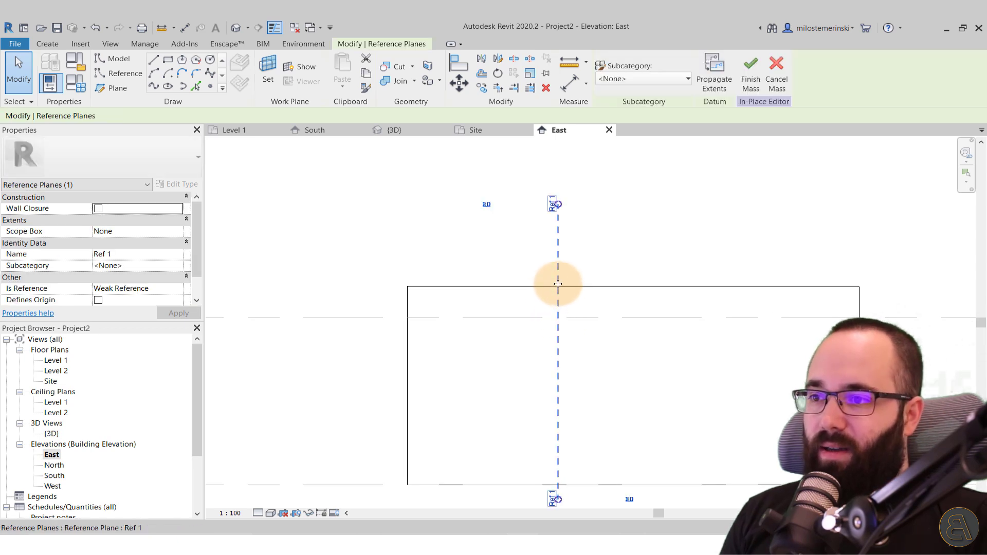
click(487, 266)
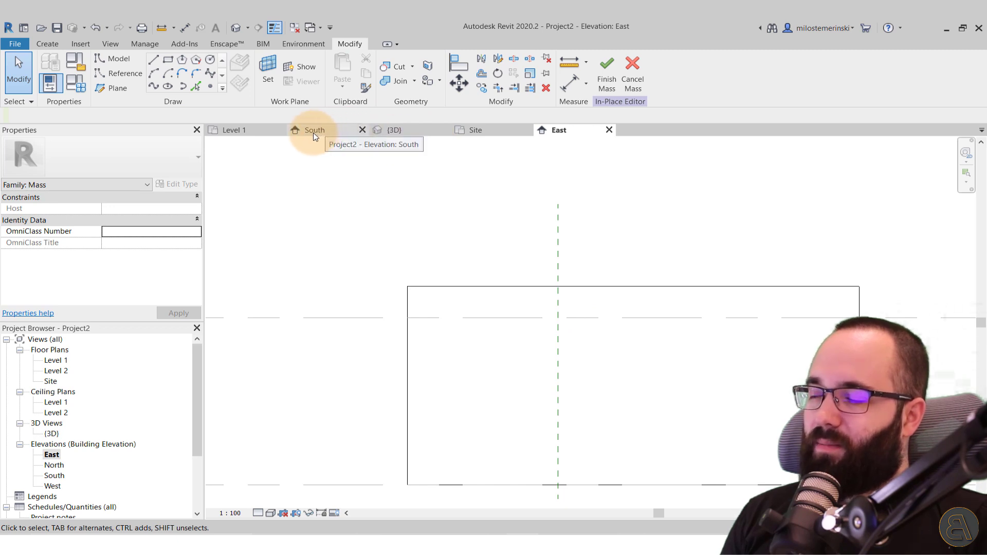
Back in the Site plan, draw a horizontal reference plane from the arc's top rightward, then view East.
click(478, 130)
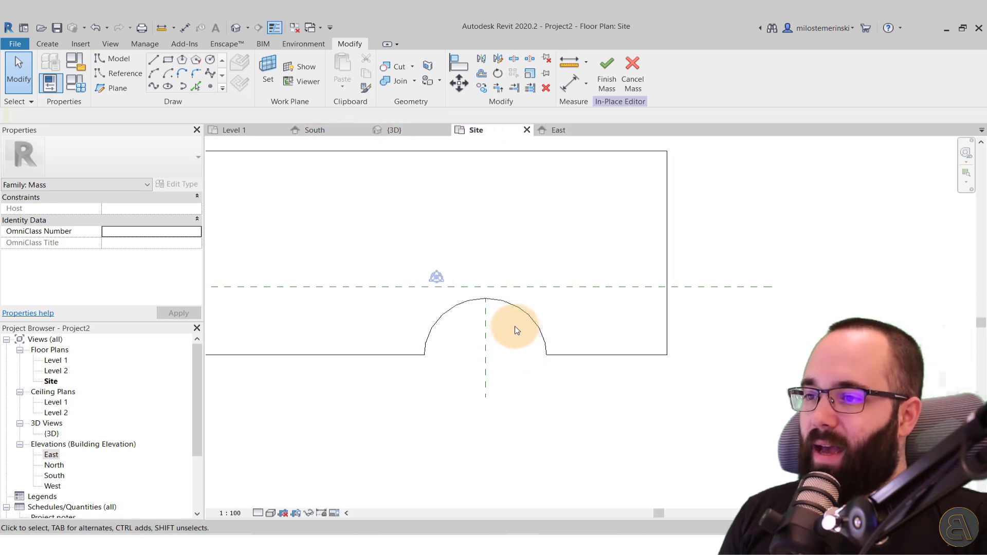
scroll(489, 301, up, 3)
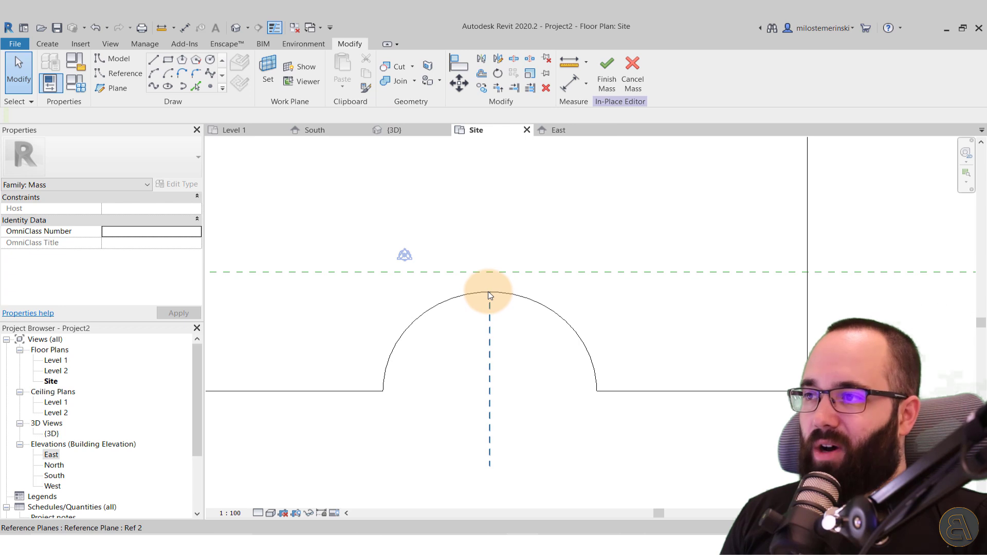
click(111, 88)
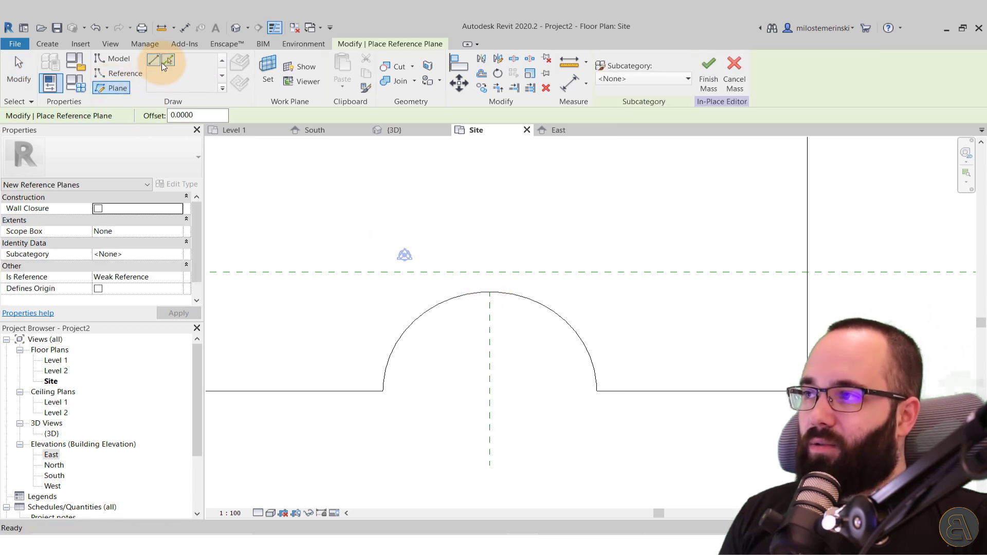
click(485, 293)
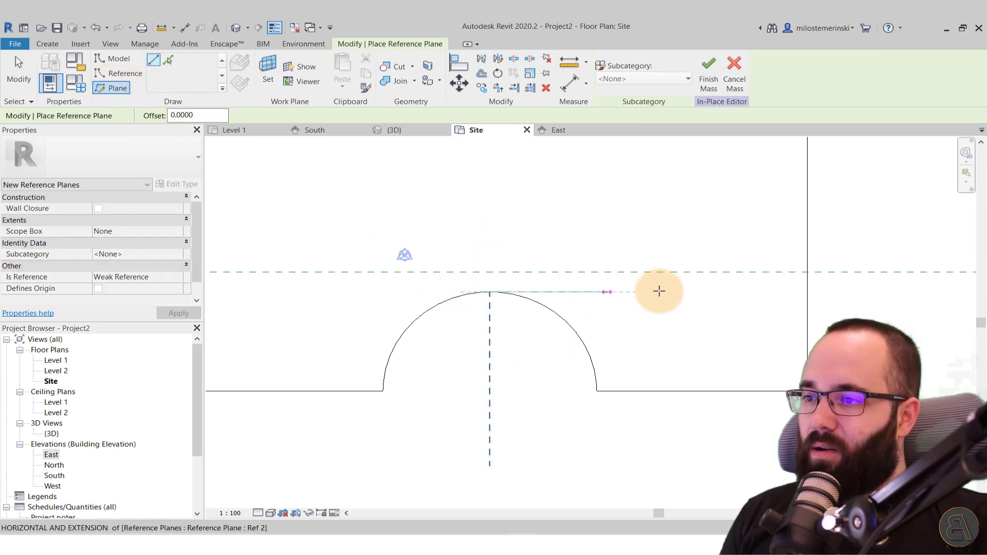
click(758, 291)
key(Escape)
key(Escape)
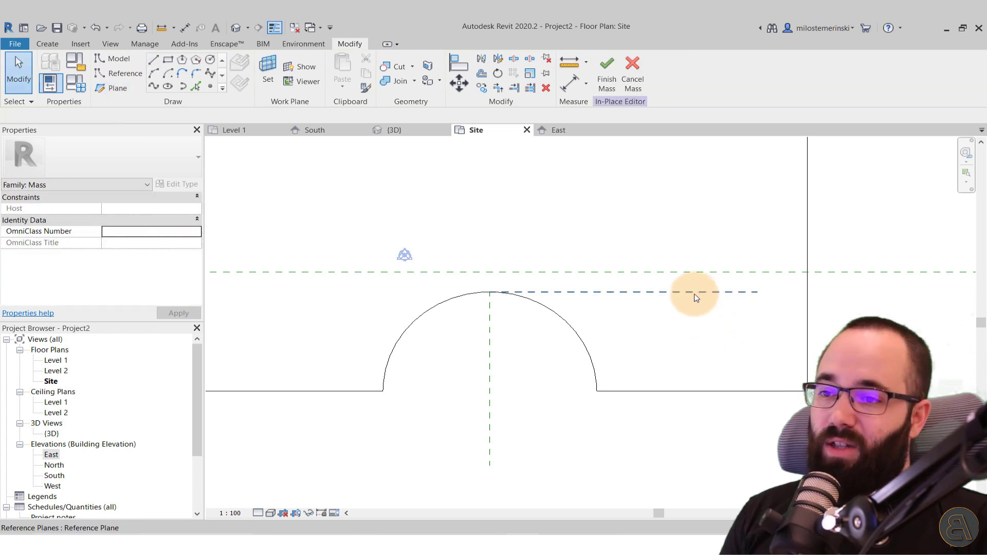
click(565, 132)
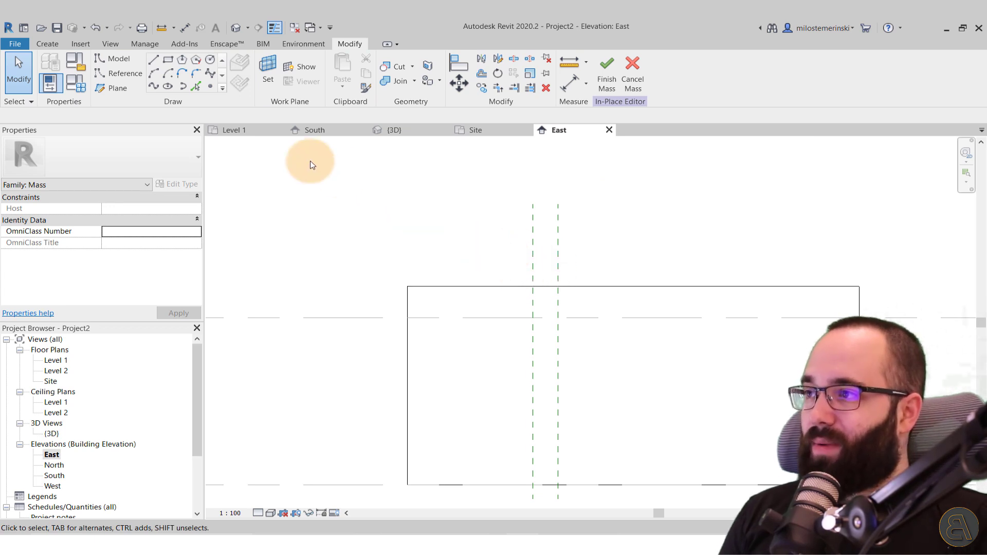
On work plane Ref 2, draw a start-end-radius arc rising from the corner.
click(153, 75)
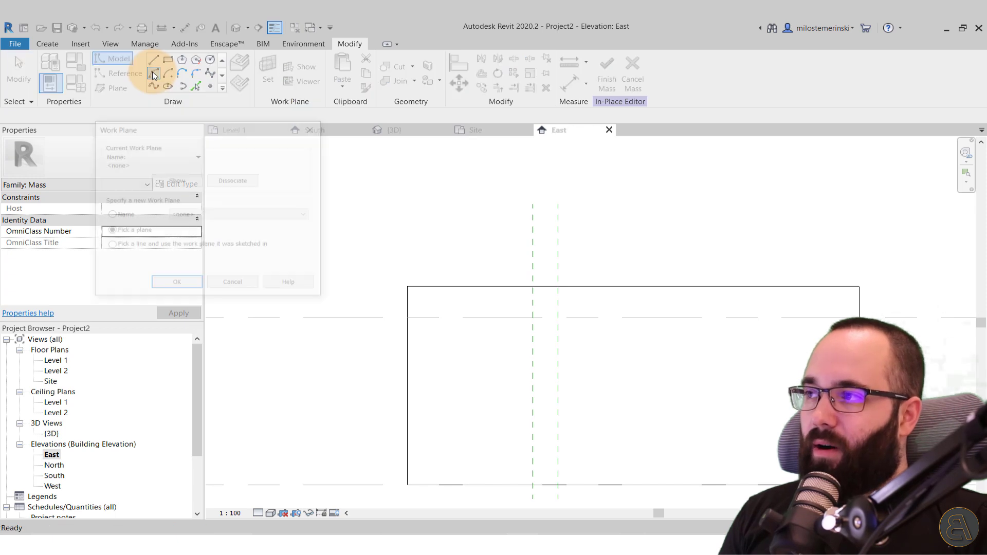
click(229, 215)
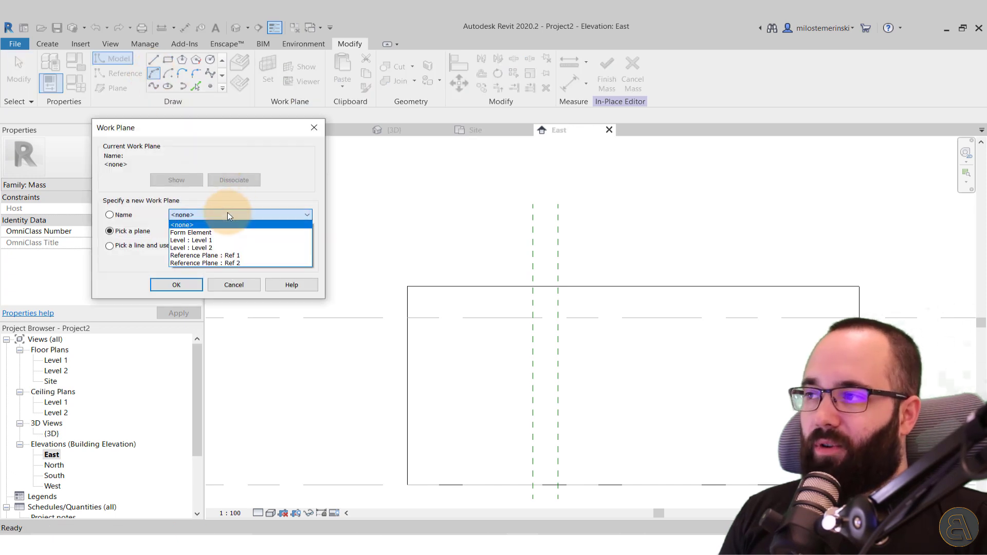
click(220, 263)
click(194, 284)
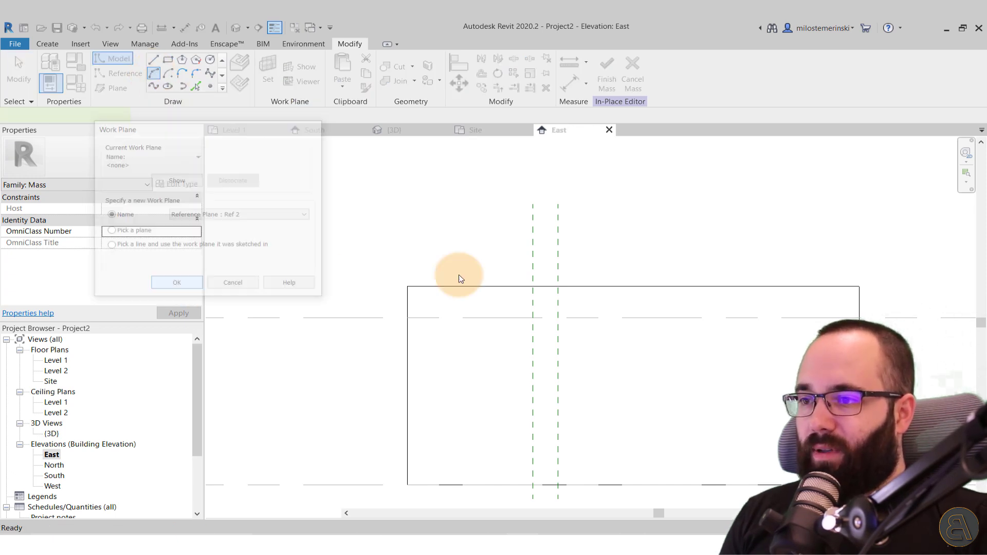
click(535, 287)
scroll(496, 261, up, 2)
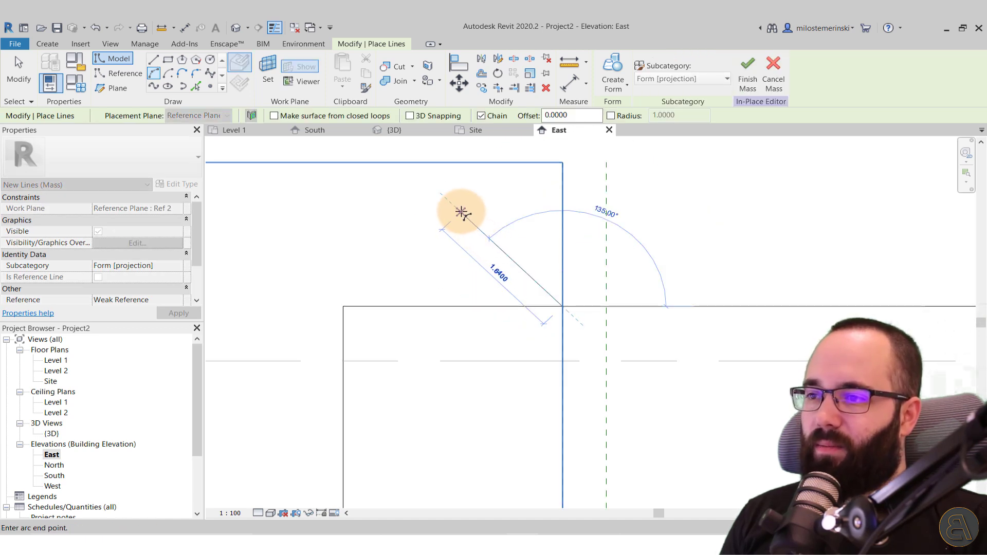
click(464, 215)
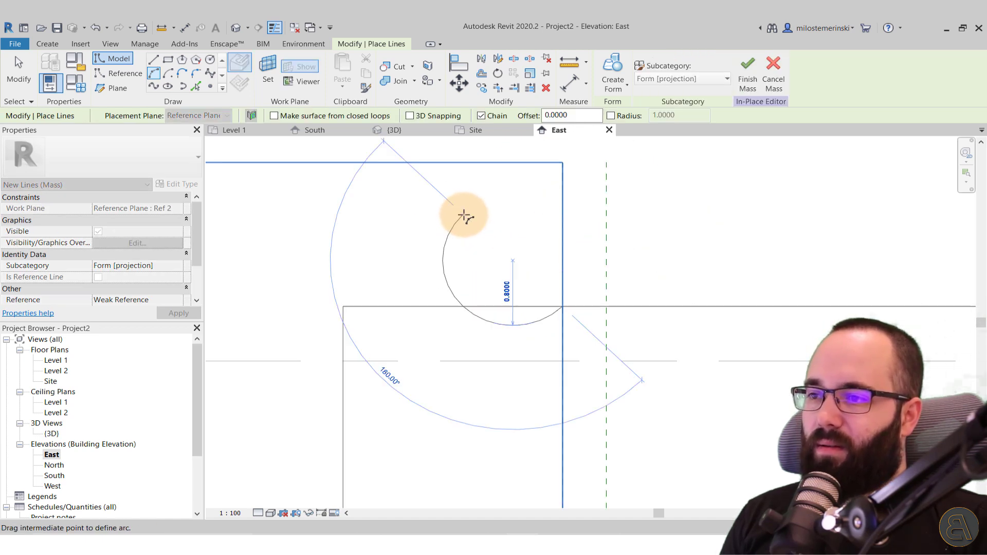
click(471, 248)
scroll(378, 215, down, 2)
middle_drag(377, 215, 450, 354)
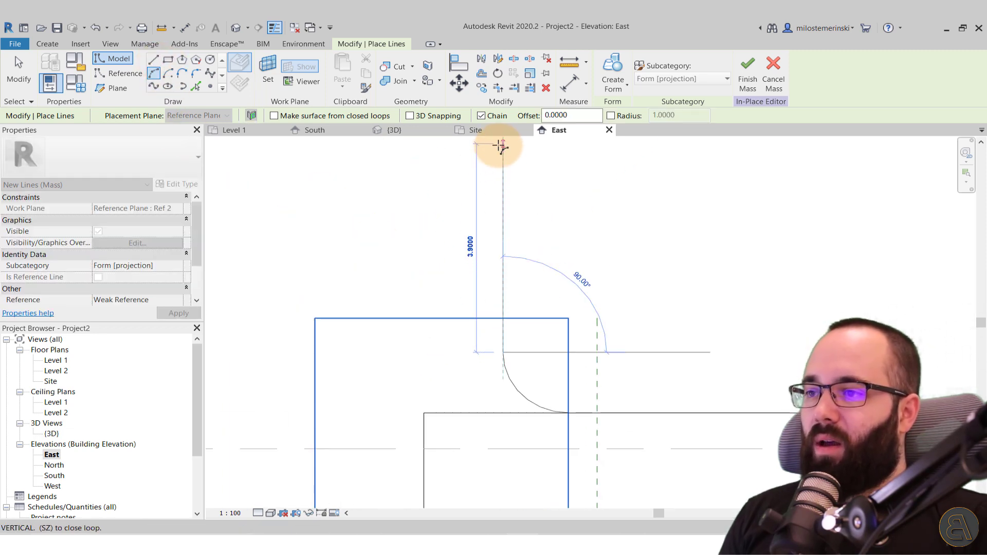
Draw a tall vertical line up from the arc's upper end, then switch to the 3D view.
click(153, 59)
click(506, 349)
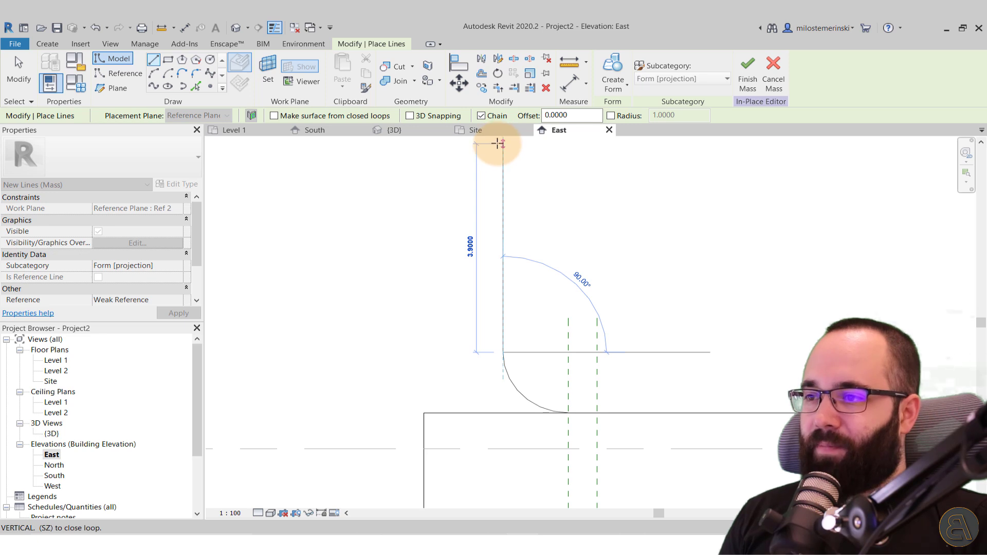
click(498, 144)
key(Escape)
key(Escape)
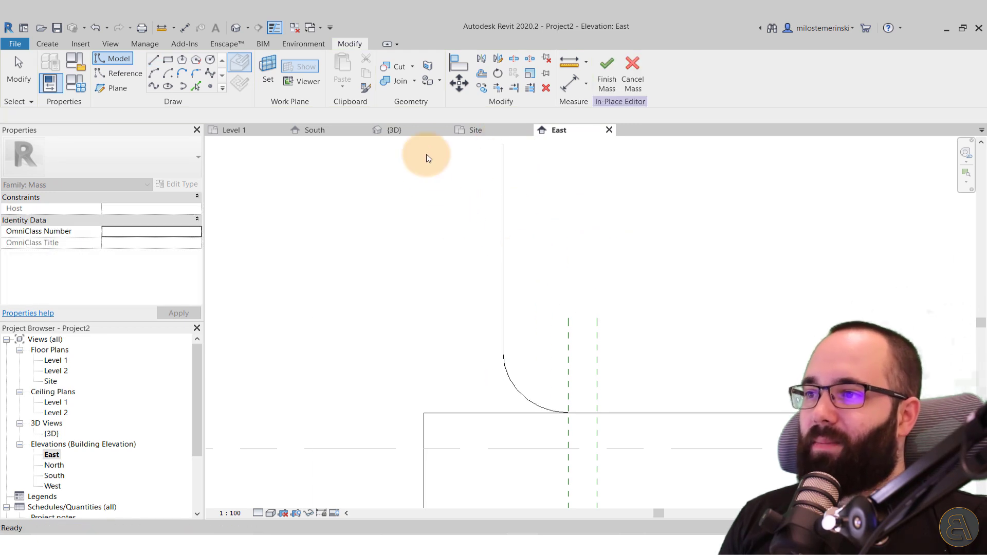
click(415, 132)
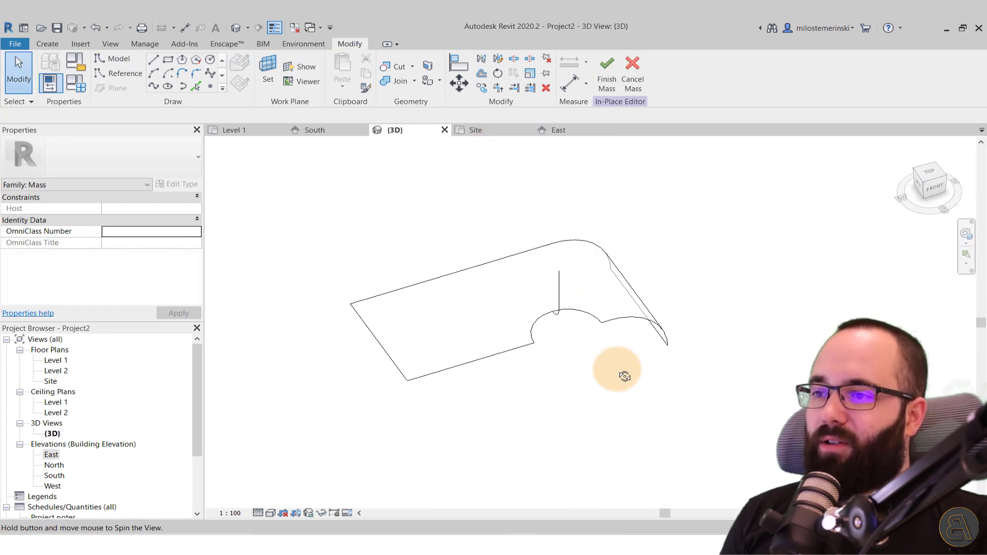
Select the vertical line and the small arc edge and extrude them into an upright curved form.
shift+middle_drag(624, 376, 477, 336)
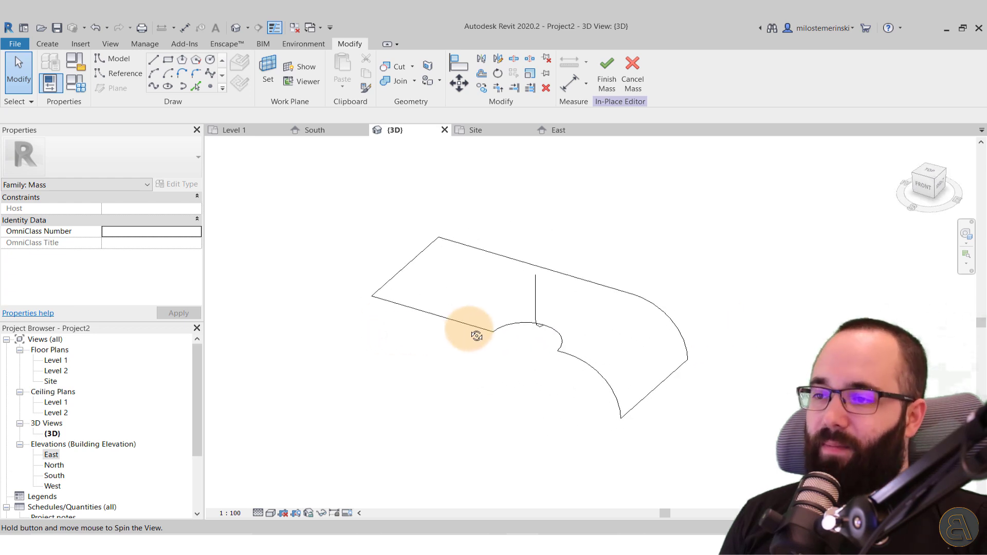
scroll(565, 264, up, 3)
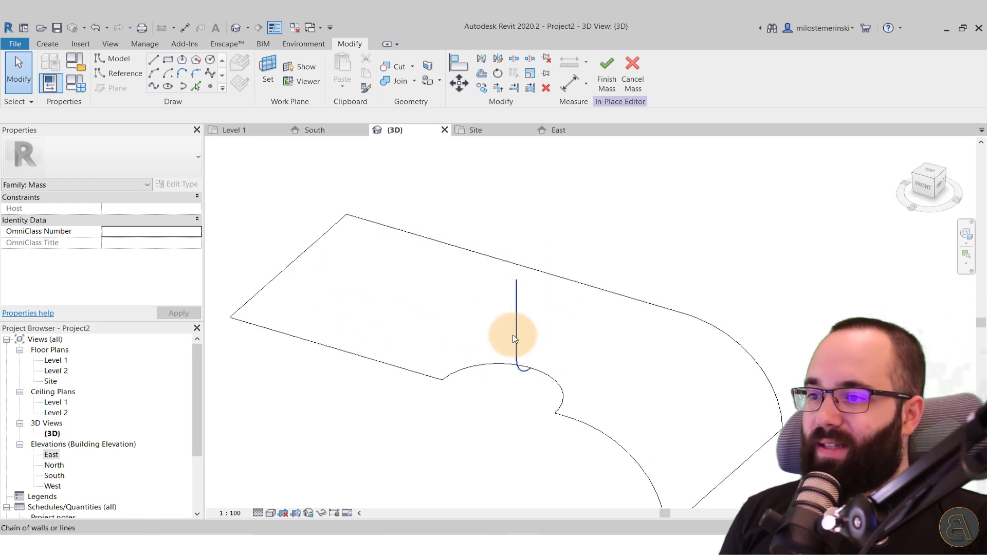
click(514, 338)
shift+middle_drag(595, 351, 564, 365)
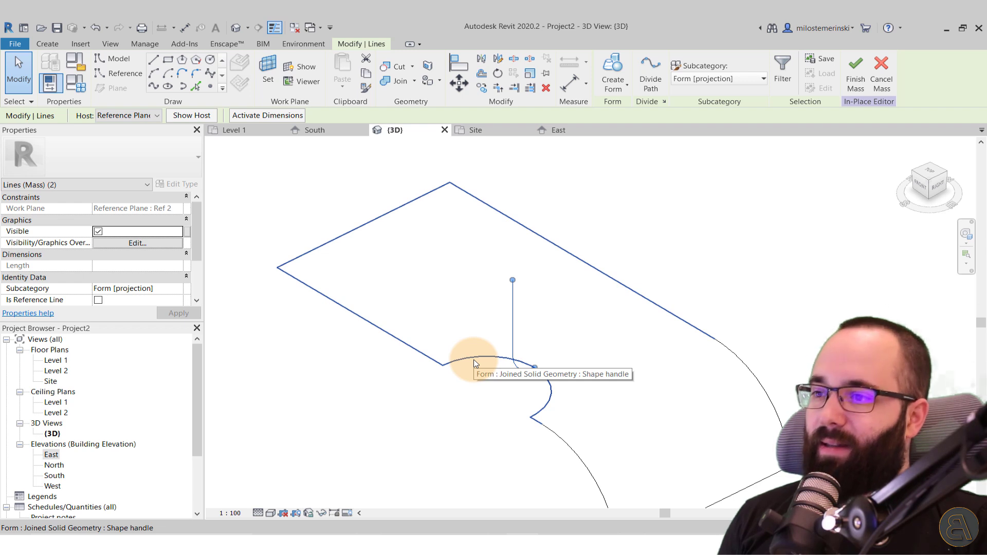
key(Tab)
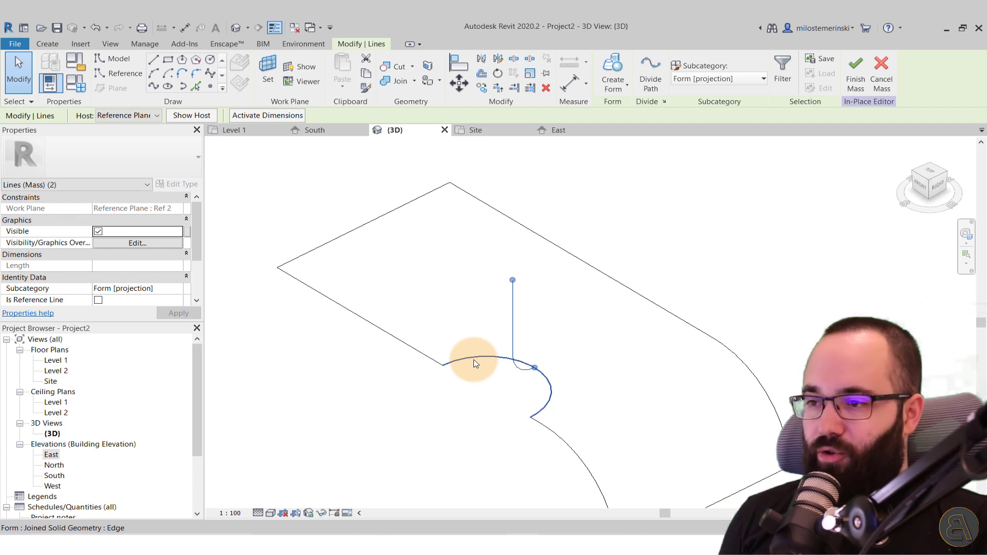
ctrl+click(474, 363)
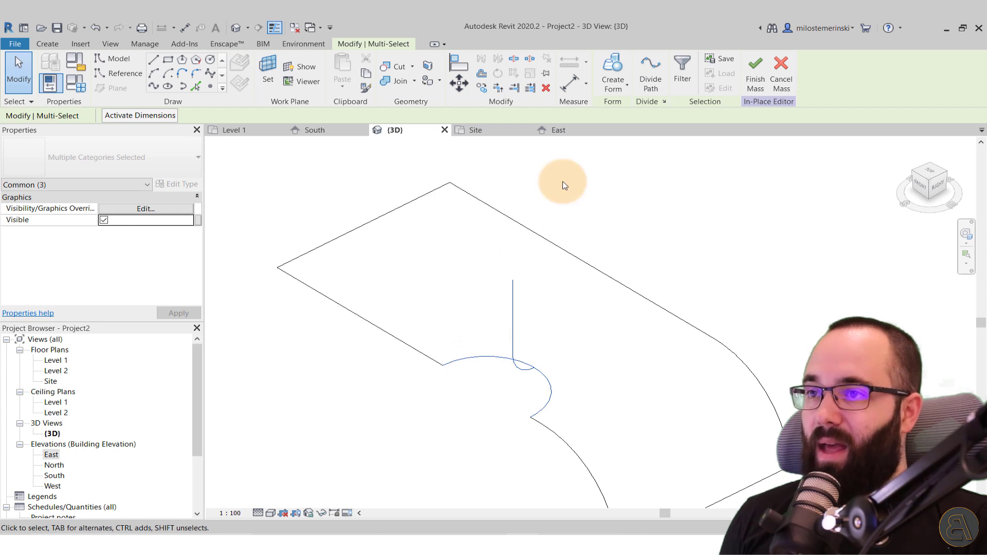
click(613, 72)
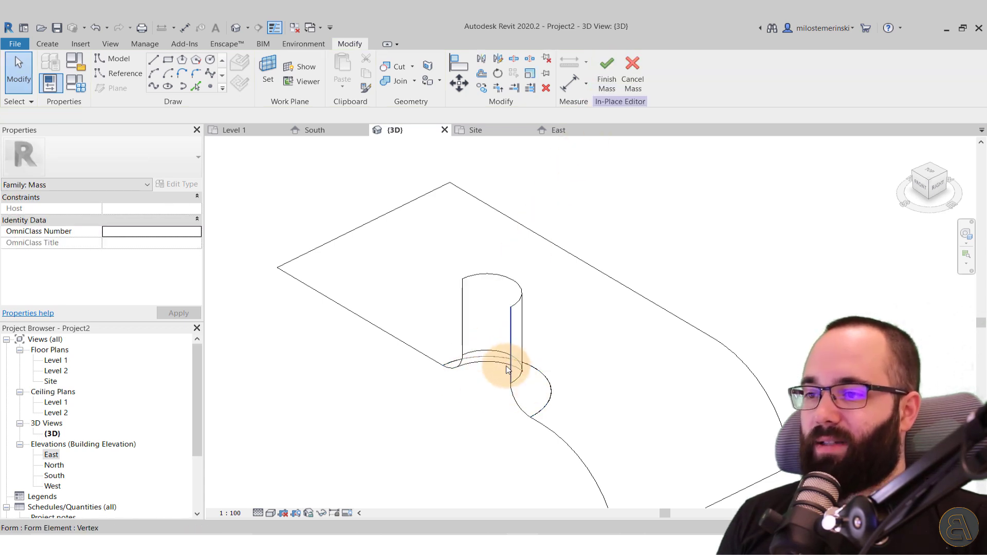
shift+middle_drag(507, 360, 509, 461)
shift+middle_drag(572, 440, 458, 451)
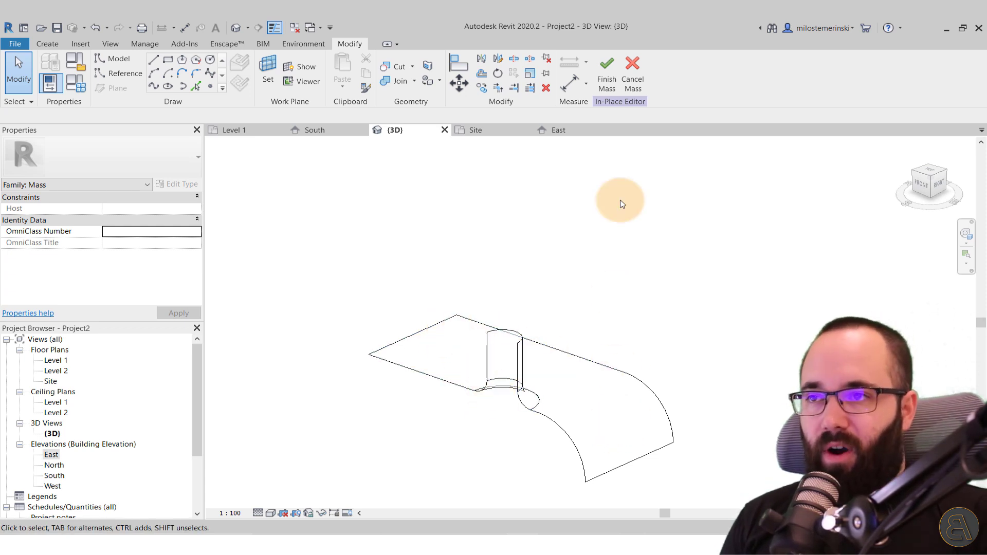
Finish the in-place mass and bring up the Massing & Site tools, orbiting to check it.
click(609, 85)
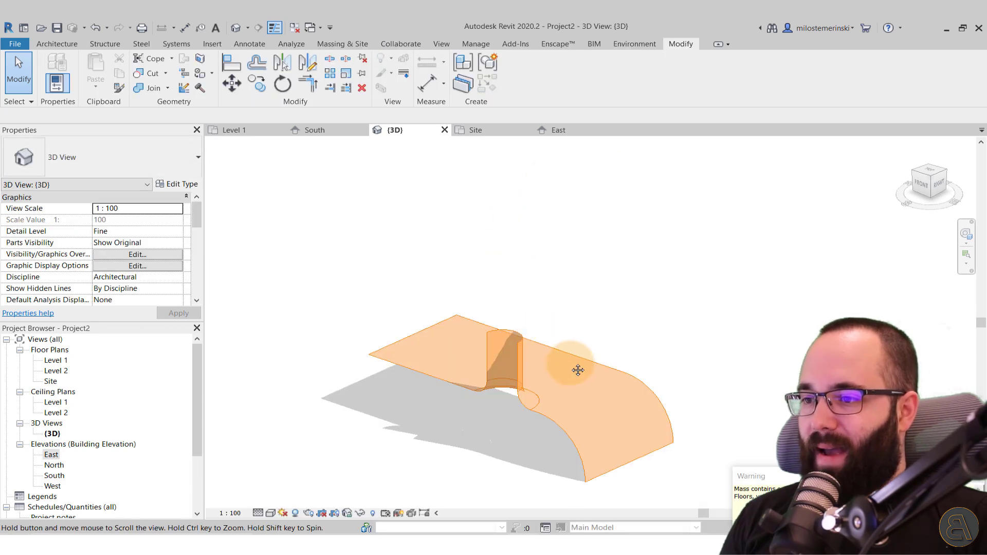
middle_drag(504, 389, 424, 315)
scroll(425, 315, up, 2)
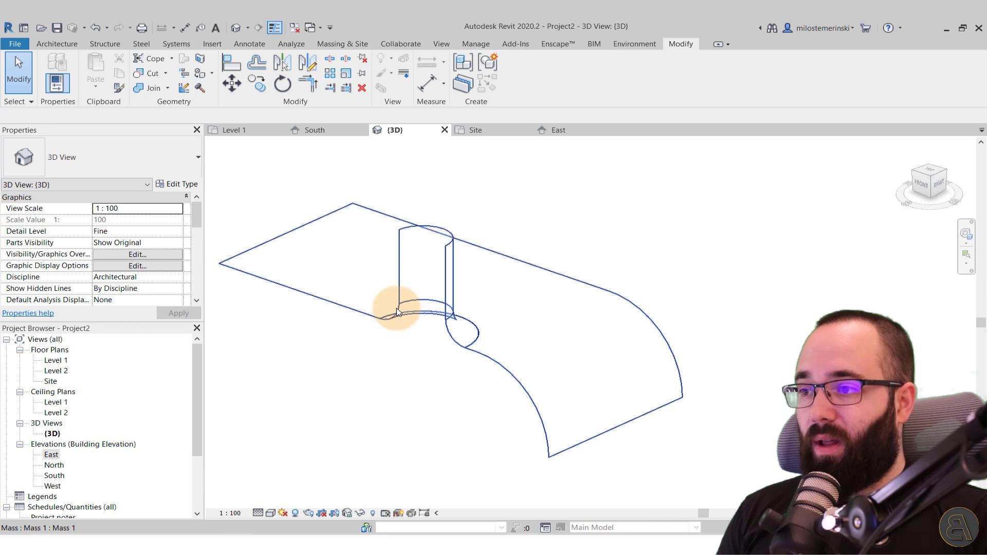
shift+middle_drag(496, 327, 540, 331)
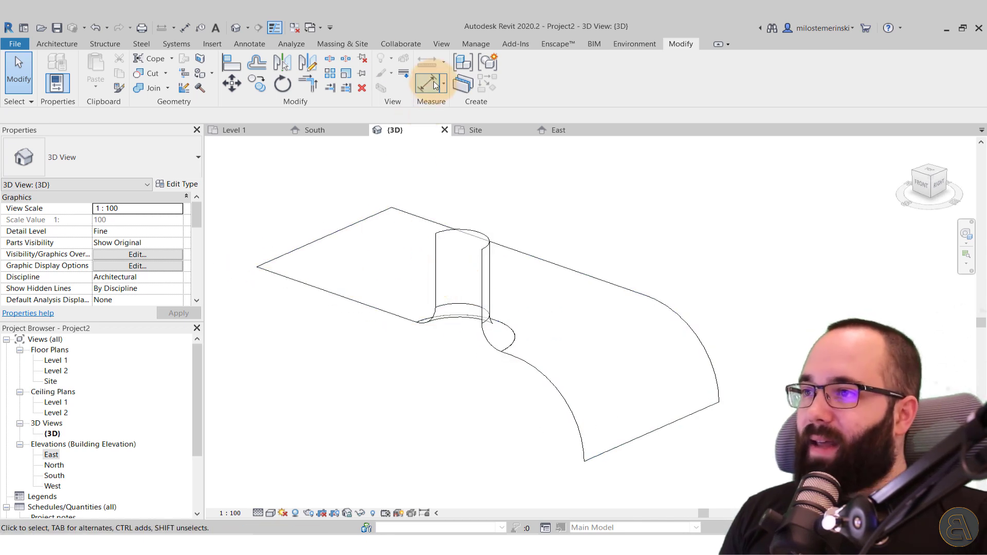
click(359, 45)
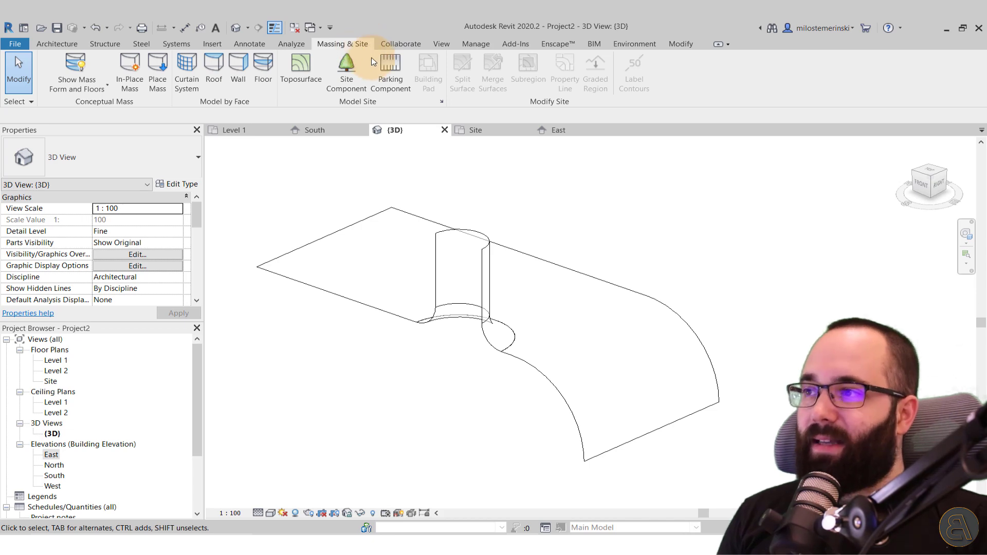
shift+middle_drag(441, 269, 604, 288)
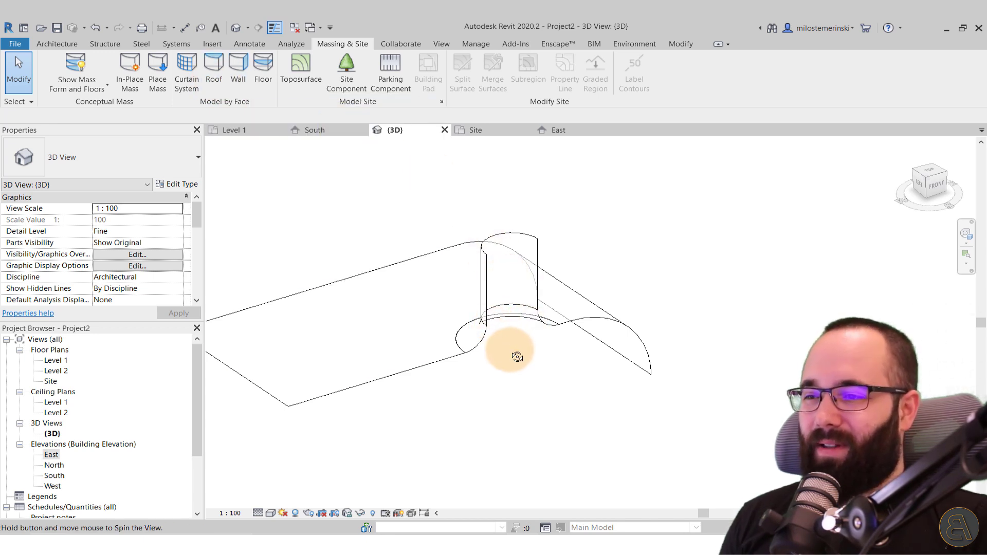
mouse_move(514, 353)
shift+middle_down()
mouse_move(452, 348)
mouse_move(494, 350)
shift+middle_up()
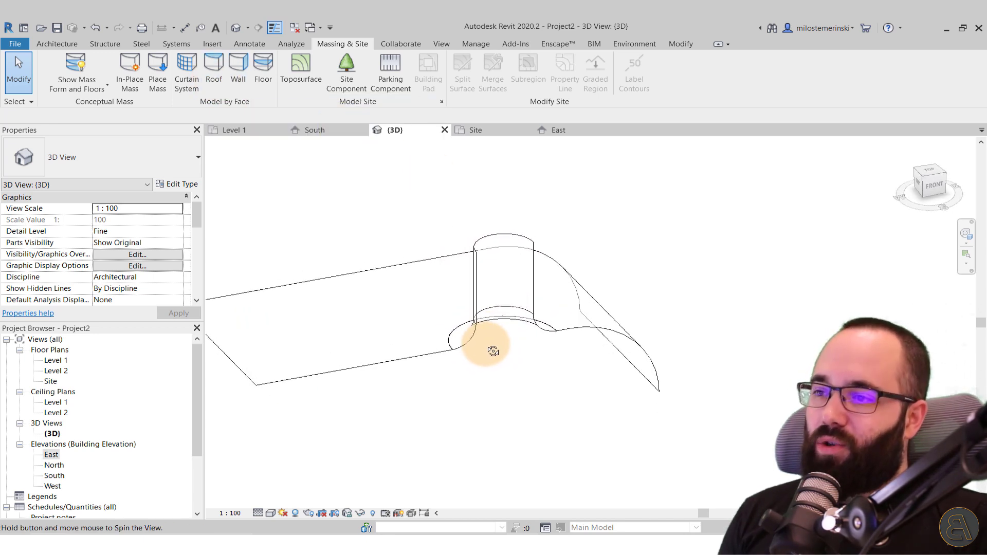
Place Generic - 400mm walls by face on the cylinder, lower curved face and sloping curved face.
click(240, 81)
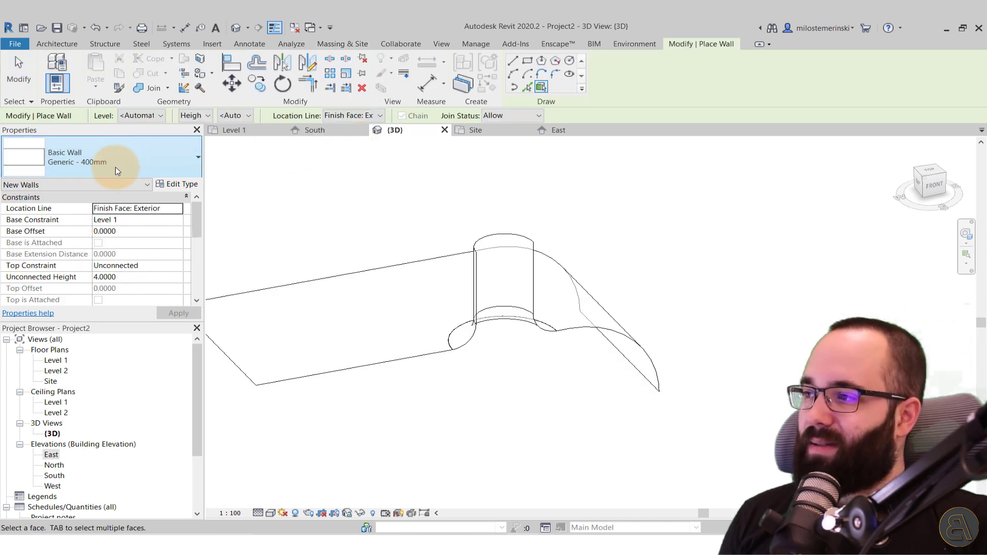
click(121, 161)
click(66, 170)
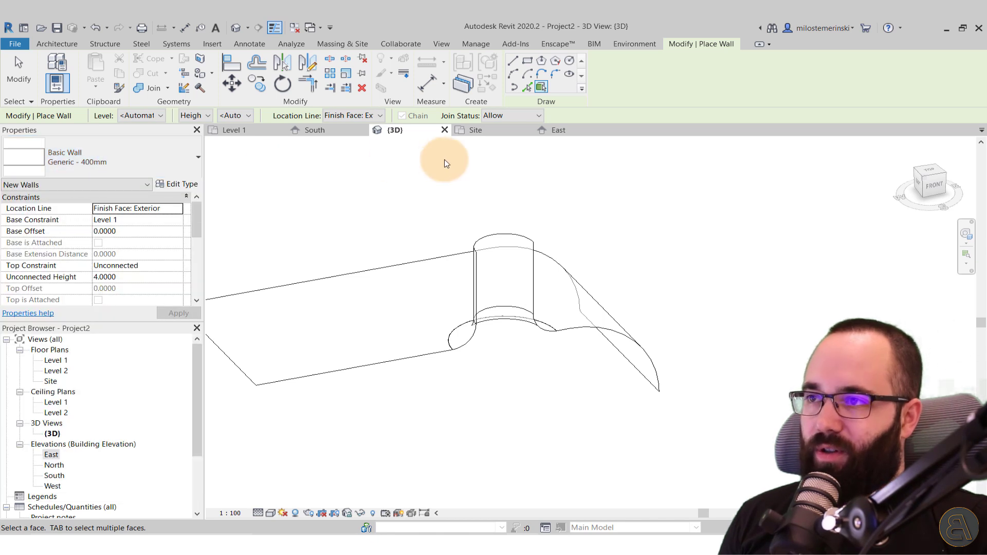
click(530, 243)
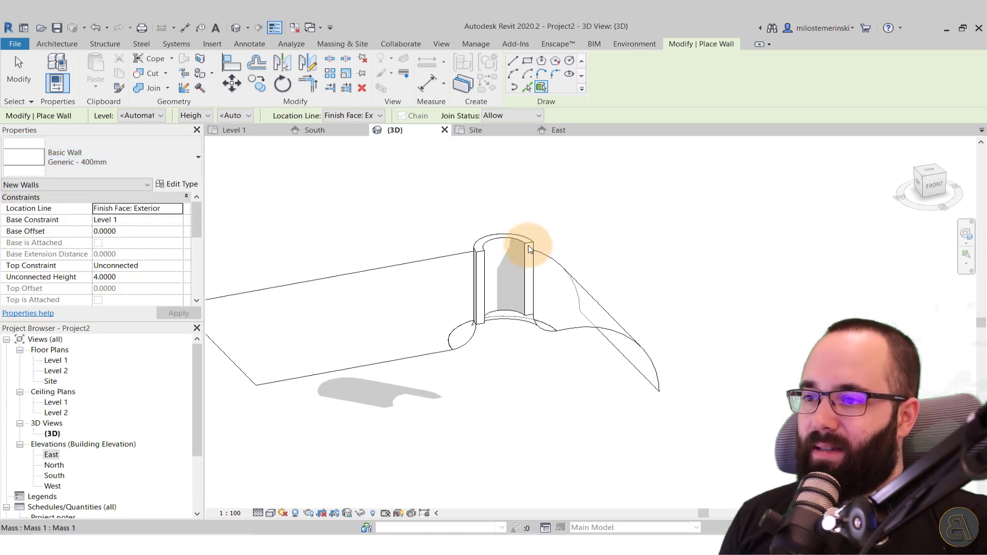
click(545, 329)
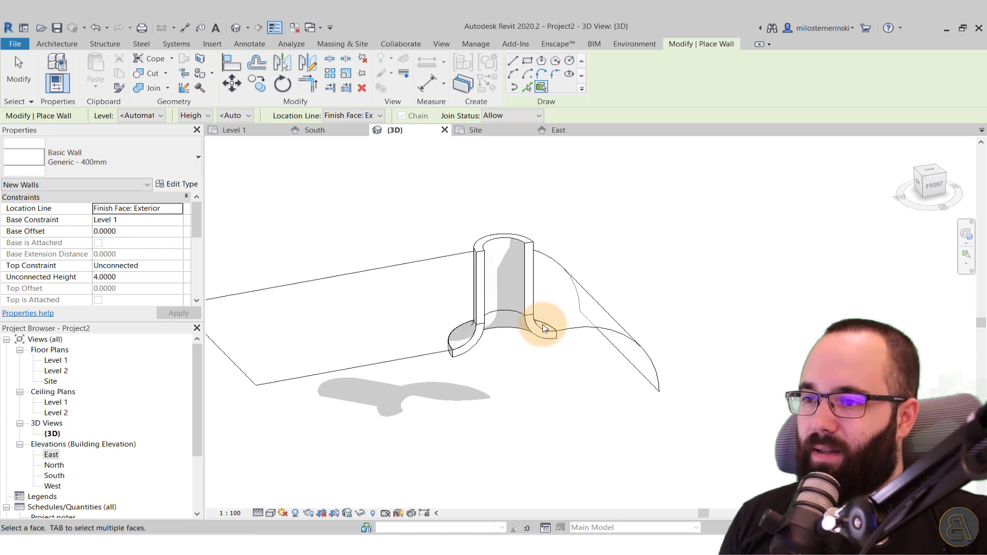
click(640, 349)
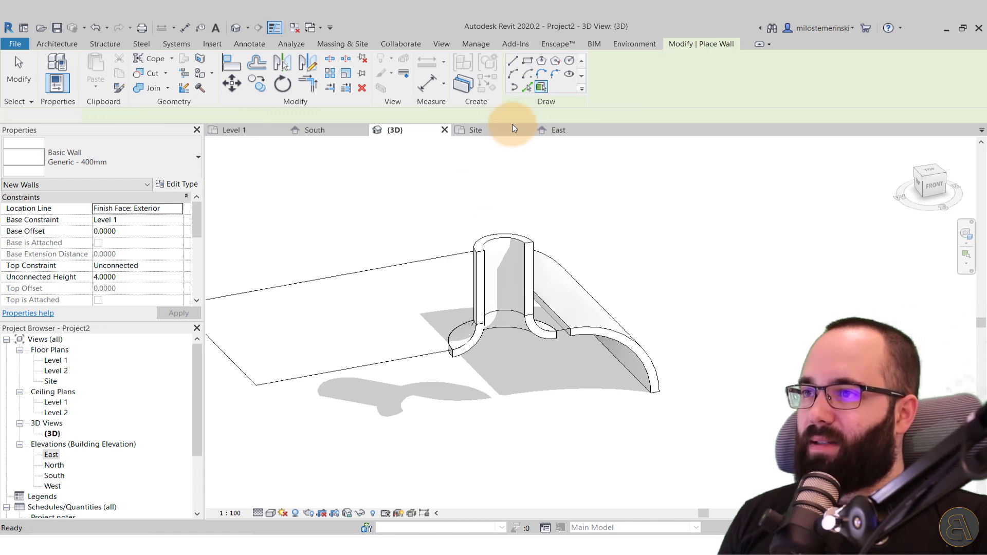
Create a Generic - 400mm roof by face on the mass's flat top face.
key(Escape)
key(Escape)
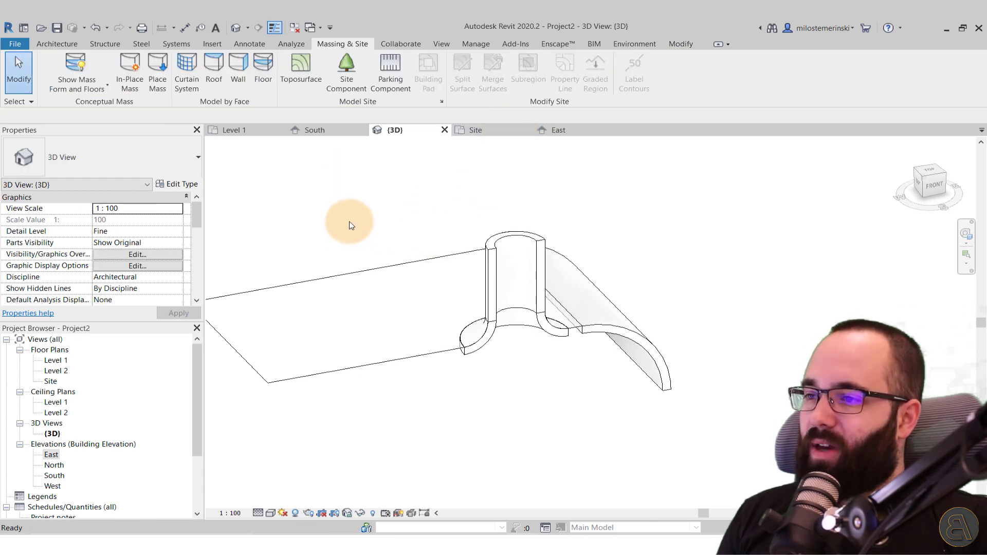
click(218, 85)
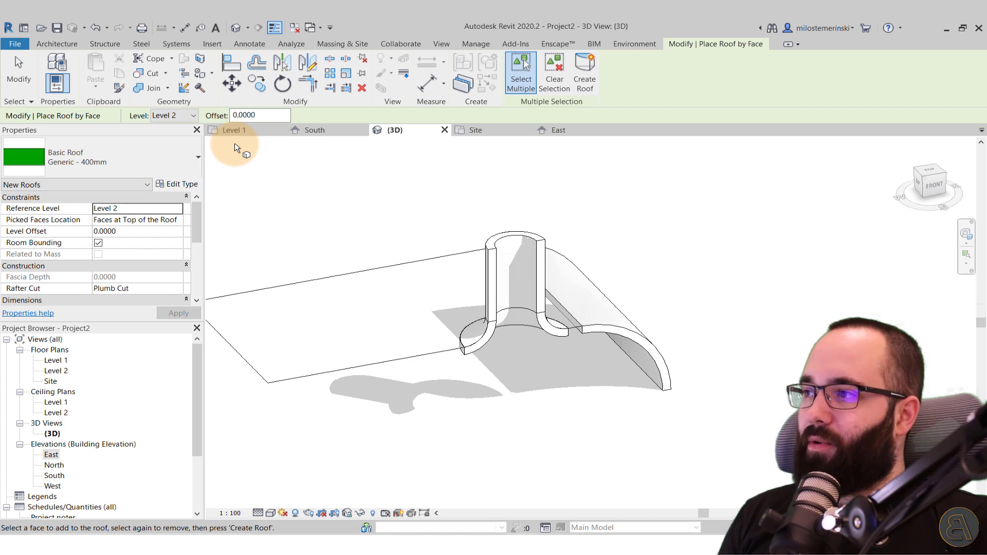
click(421, 355)
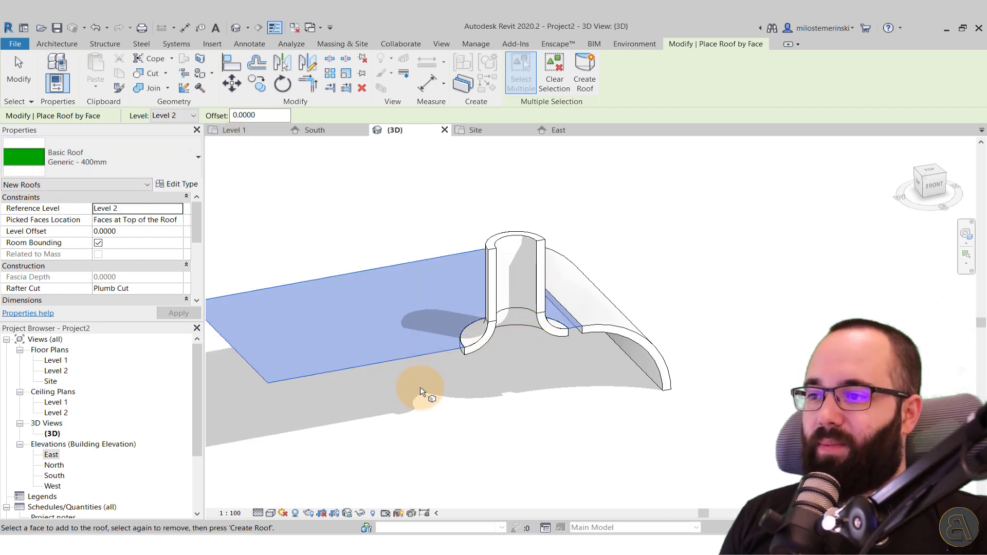
click(585, 85)
key(Escape)
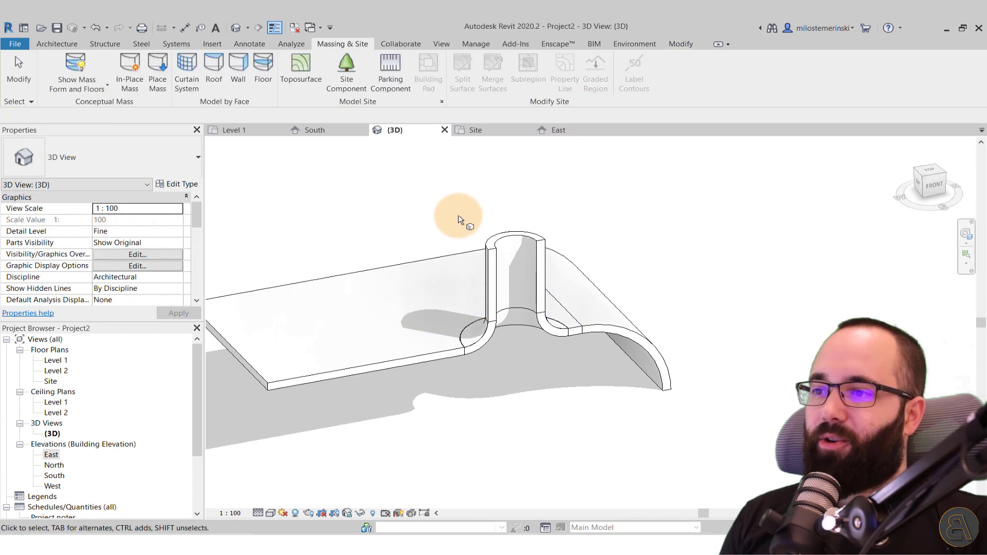
shift+middle_drag(494, 377, 465, 385)
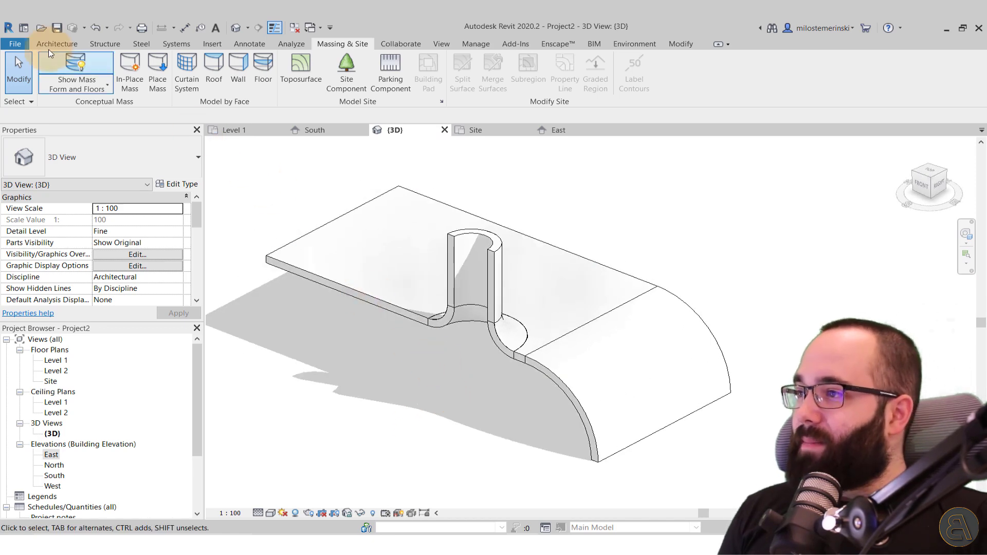
Hide the mass and switch the 3D view to Shaded.
click(66, 74)
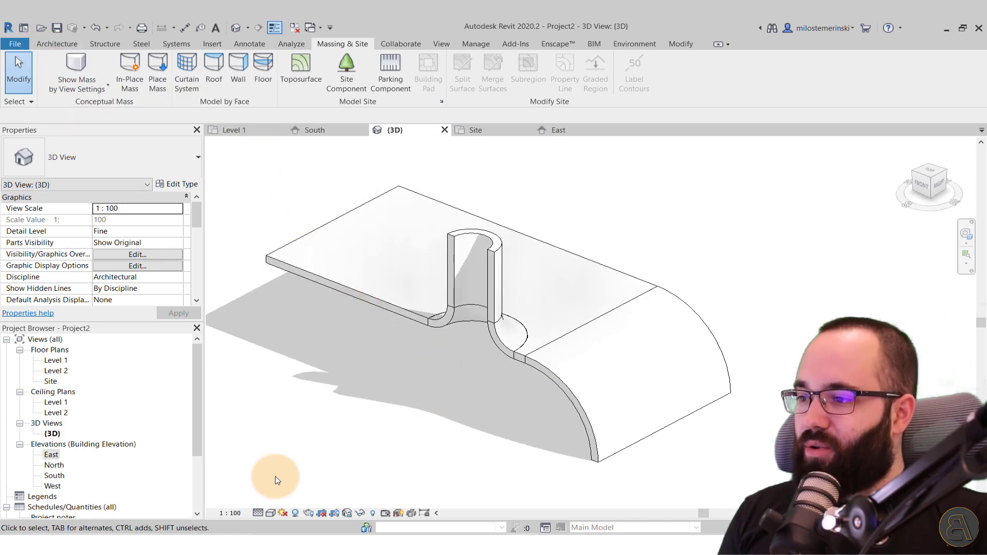
click(271, 513)
click(286, 464)
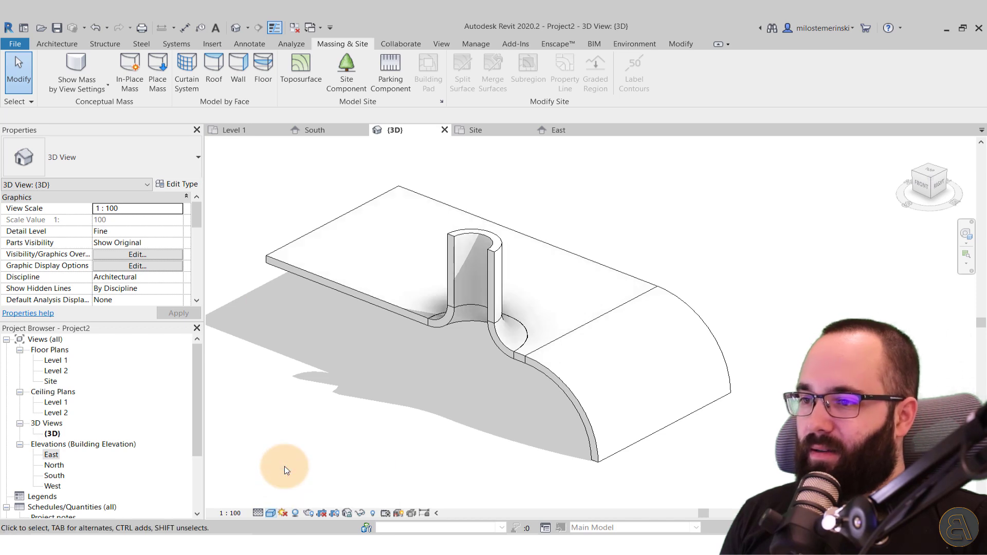
mouse_move(447, 400)
shift+middle_down()
mouse_move(363, 392)
mouse_move(473, 387)
mouse_move(452, 399)
shift+middle_up()
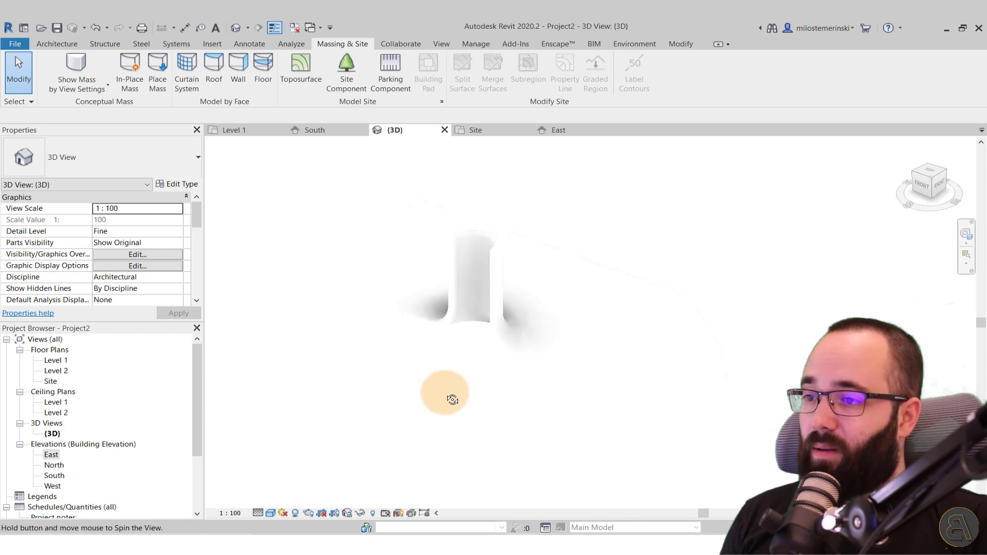
Join the roof with the curved walls around the cylinder.
click(682, 44)
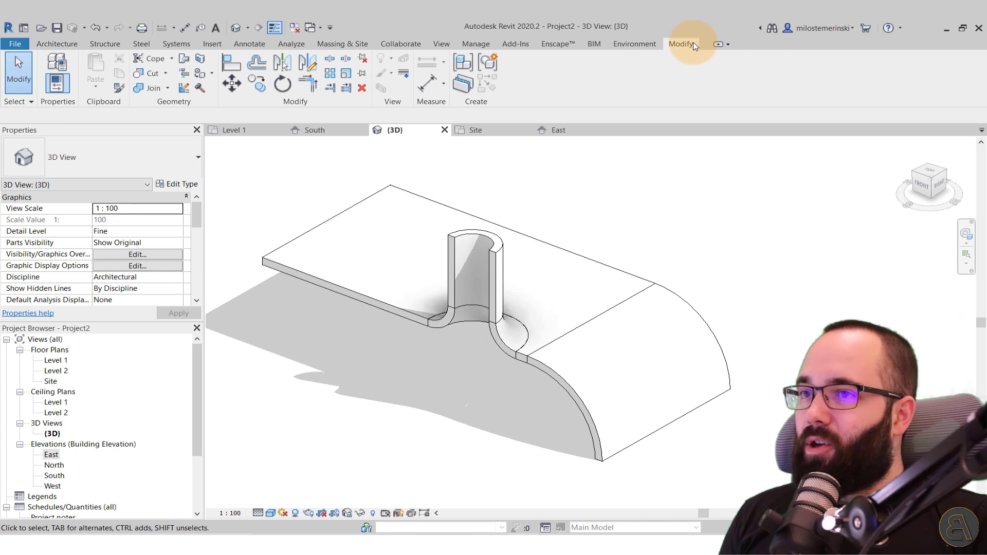
click(151, 89)
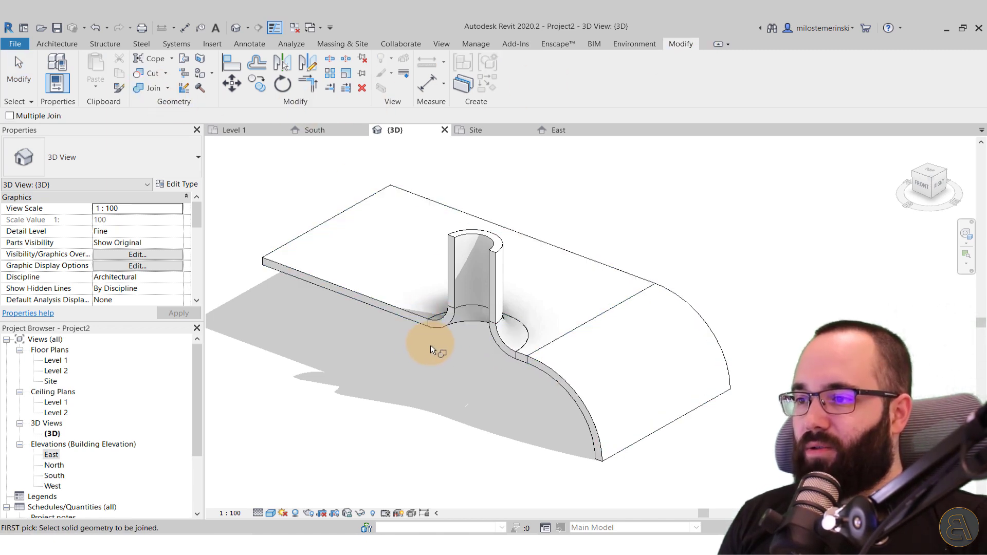
click(438, 323)
click(495, 352)
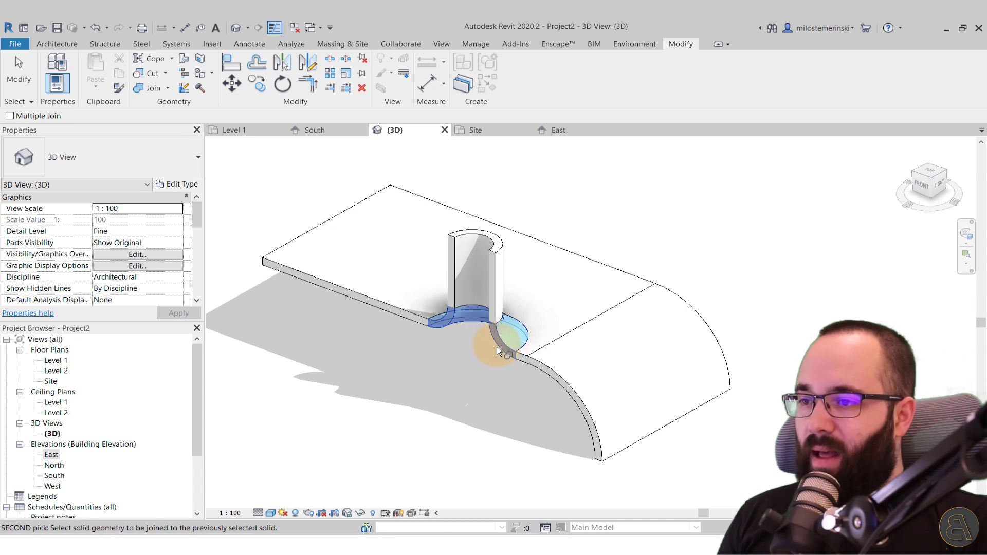
click(520, 362)
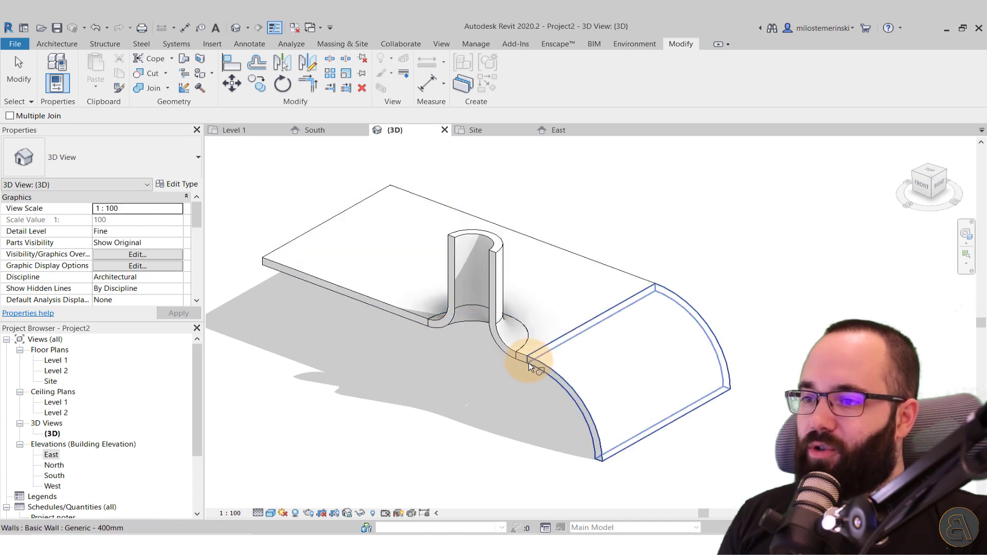
key(Escape)
Recentre the model and set the visual style to Realistic.
scroll(523, 364, up, 6)
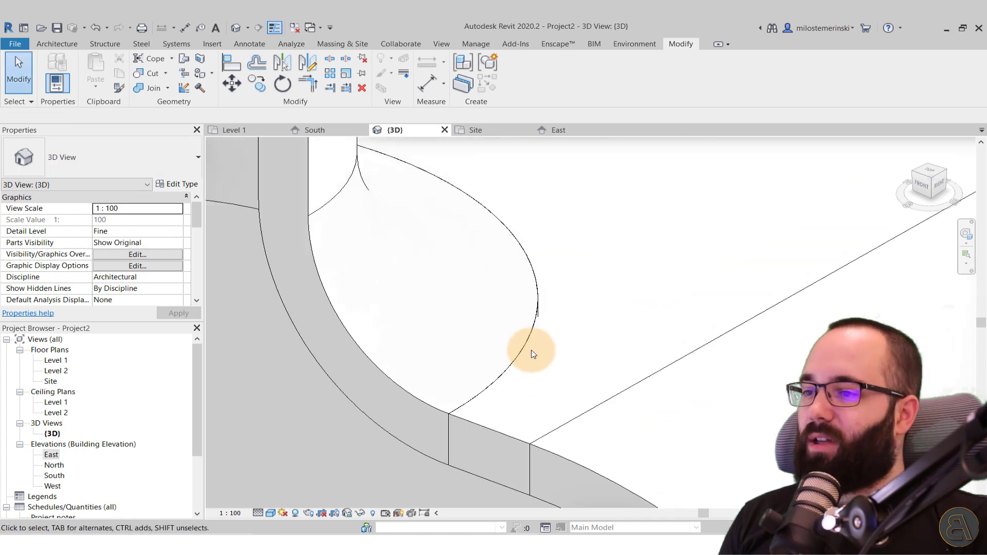
scroll(525, 354, down, 8)
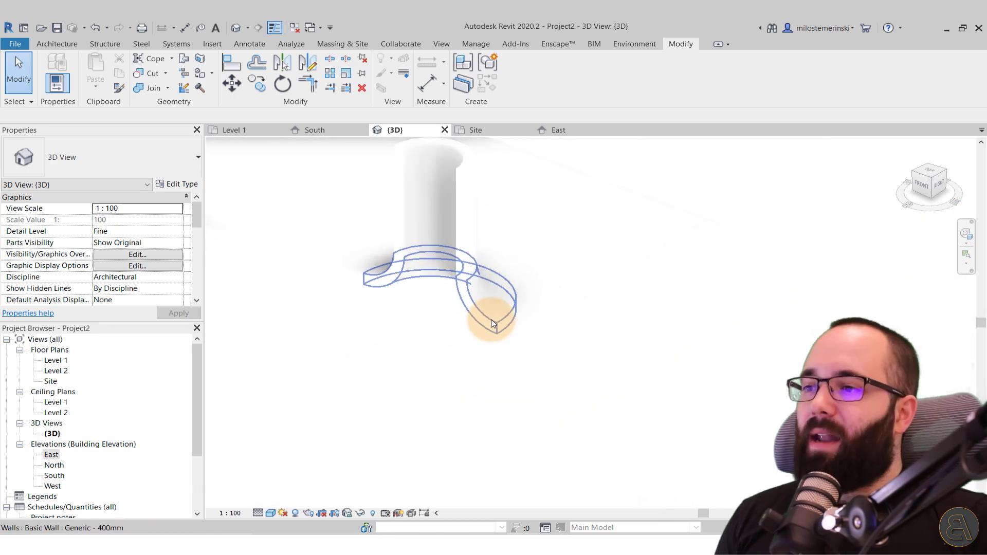
scroll(454, 384, up, 3)
scroll(446, 346, down, 2)
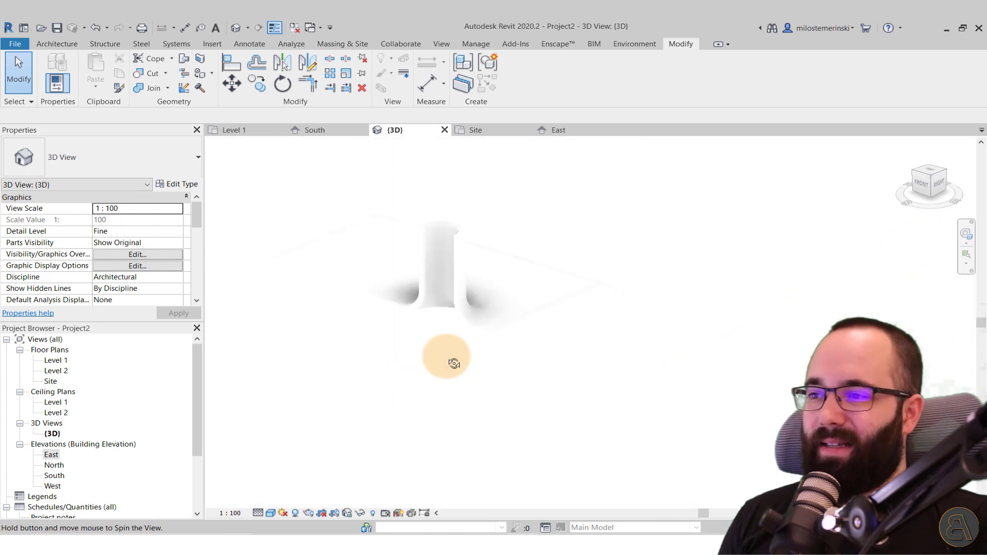
scroll(447, 338, up, 1)
middle_drag(441, 348, 431, 356)
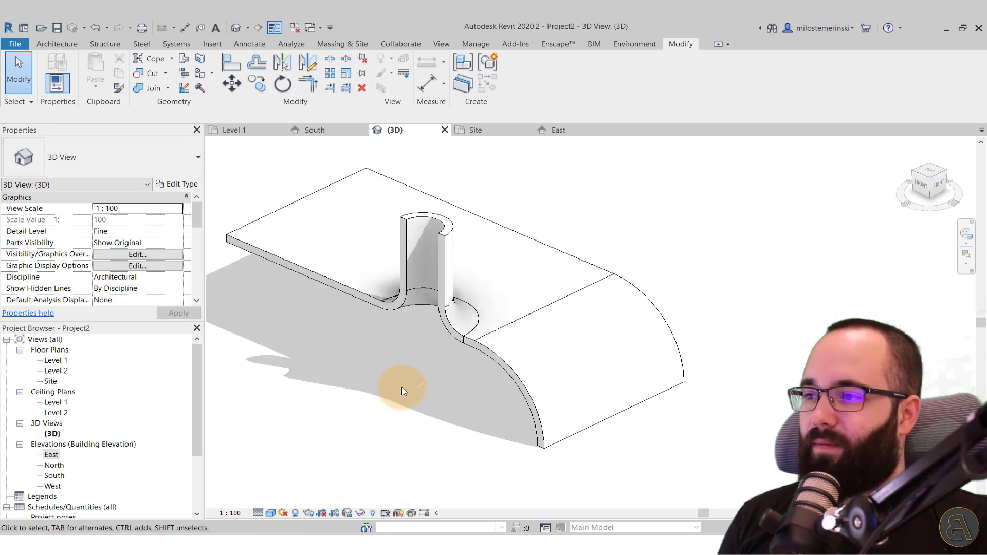
click(269, 507)
click(291, 489)
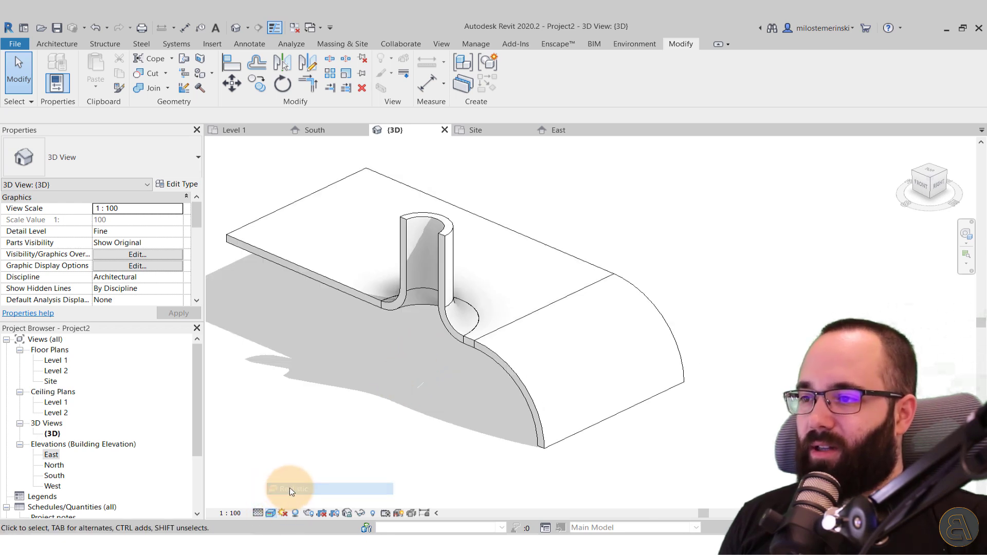
click(271, 513)
Re-enable Show Edges in Graphic Display Options, then set the visual style to Hidden Line.
click(315, 406)
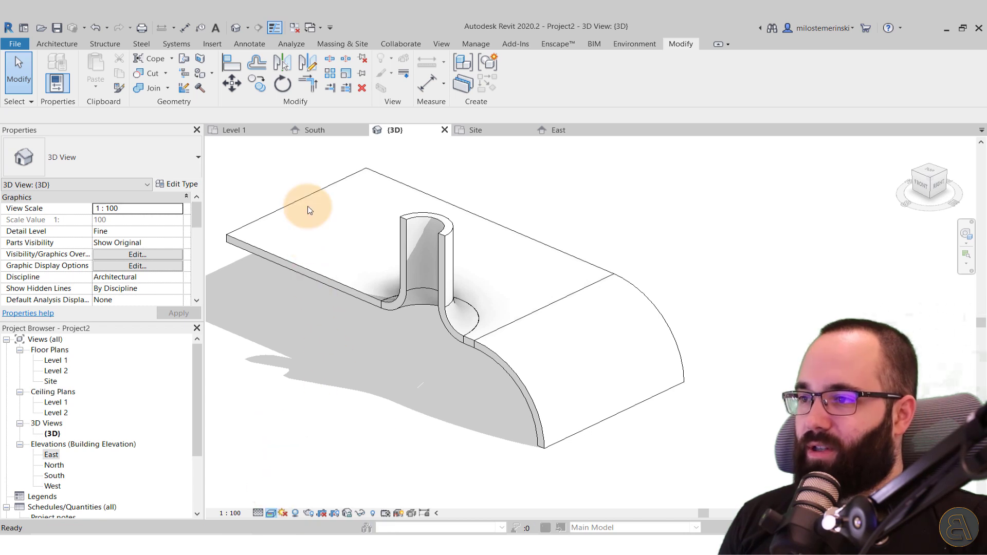
click(115, 122)
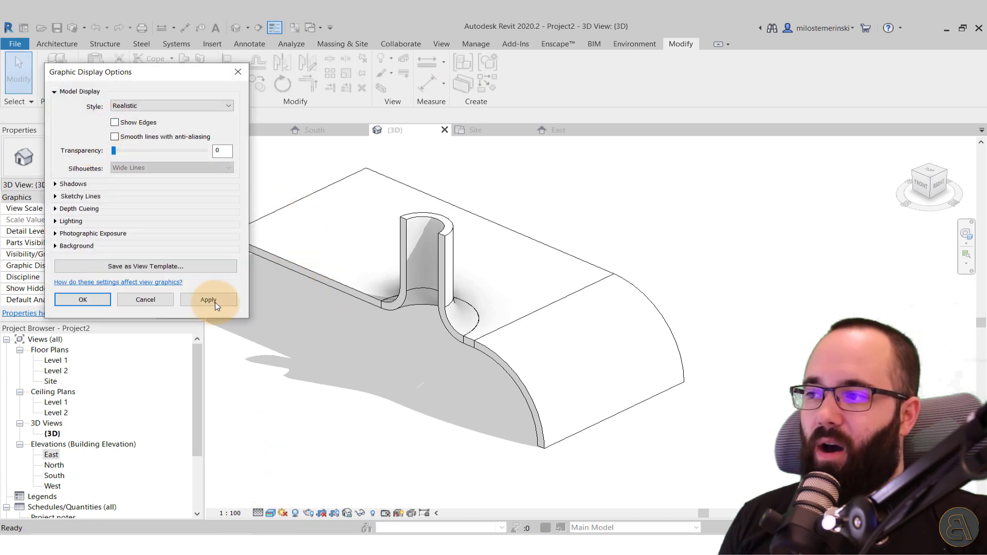
click(209, 299)
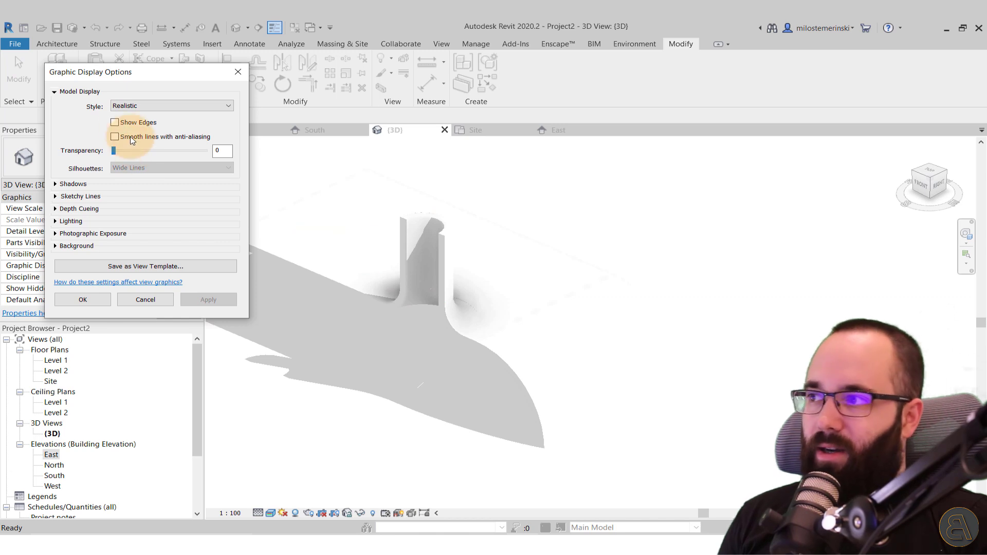
click(115, 123)
click(209, 300)
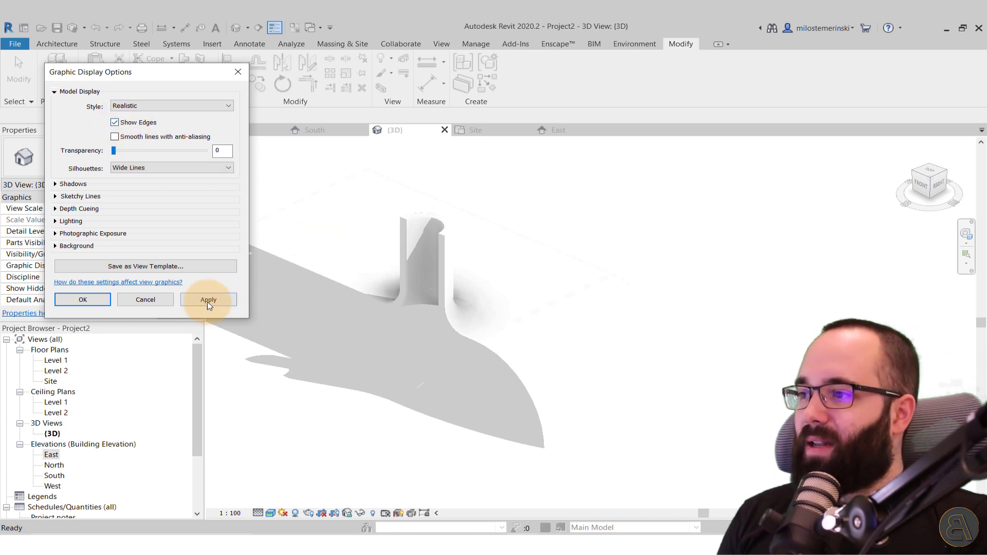
click(83, 300)
click(270, 513)
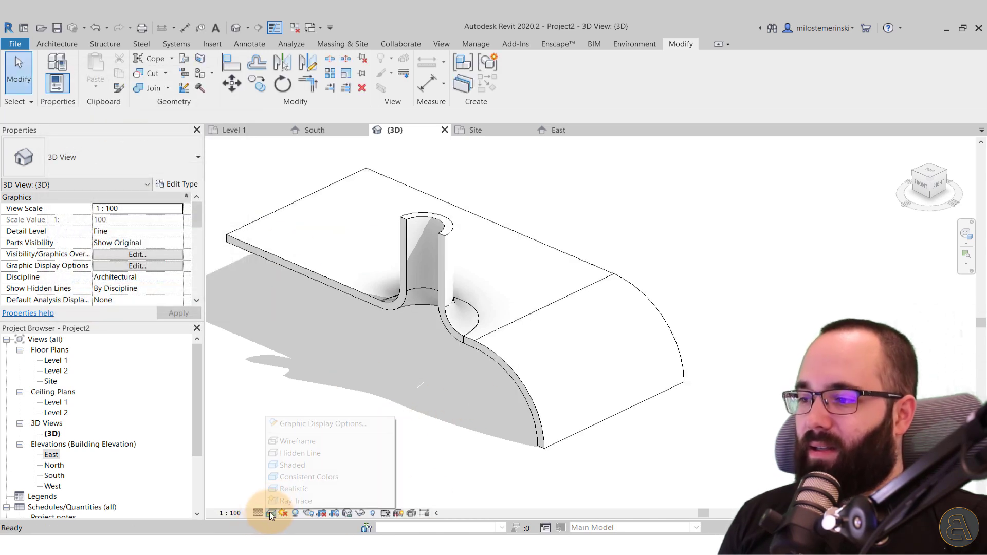
click(289, 452)
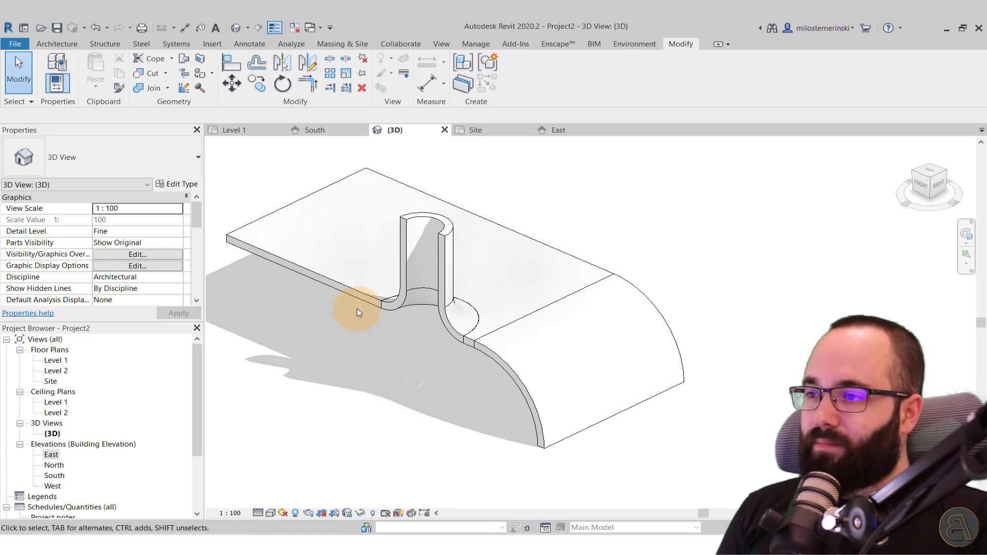
With Linework set to Invisible lines, hide six roof-to-wall seam edges around the cylinder.
click(402, 78)
click(553, 78)
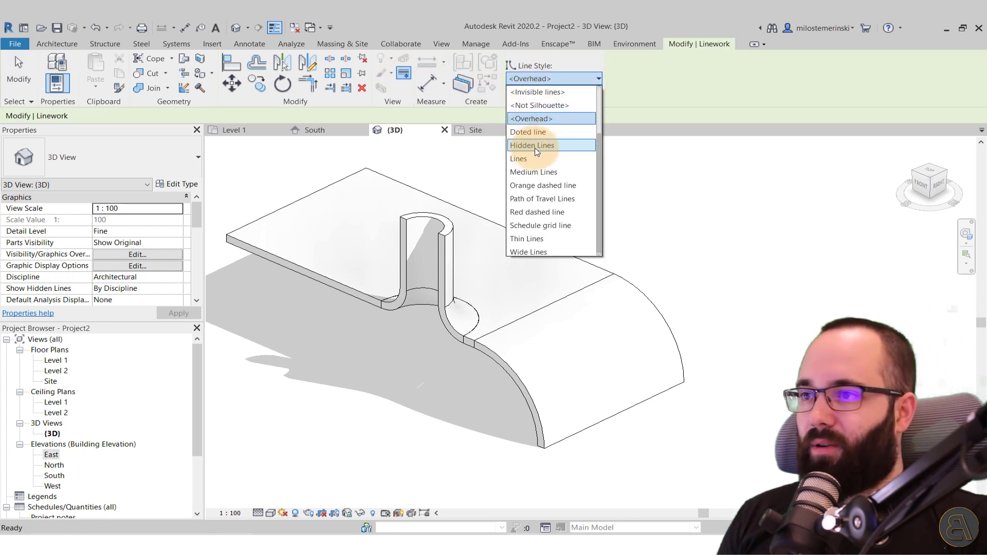
click(537, 92)
scroll(478, 290, up, 3)
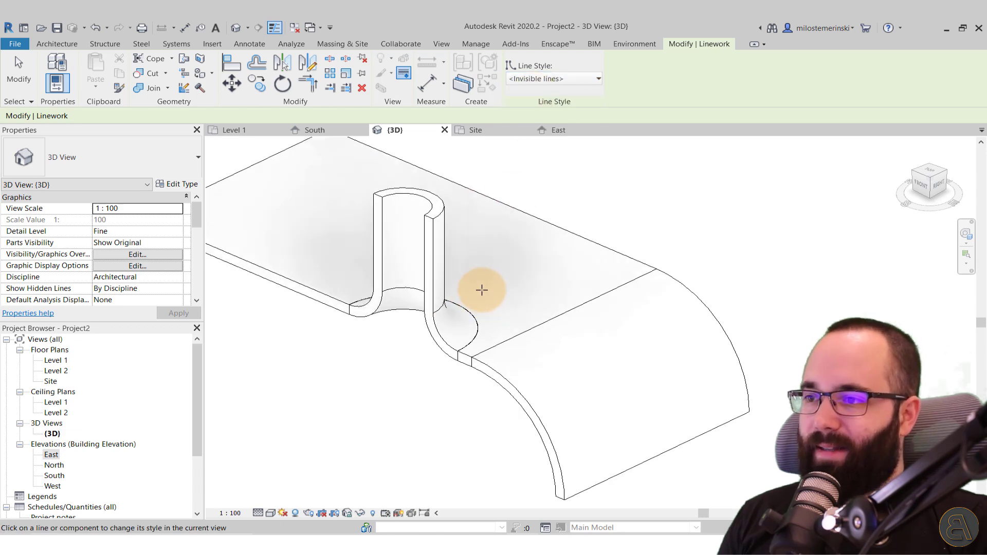
click(470, 312)
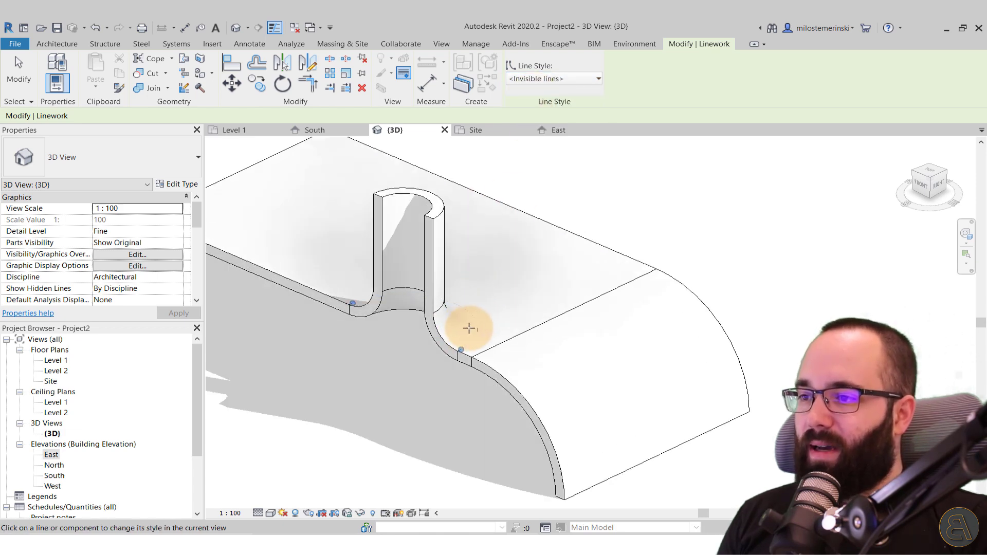
click(475, 330)
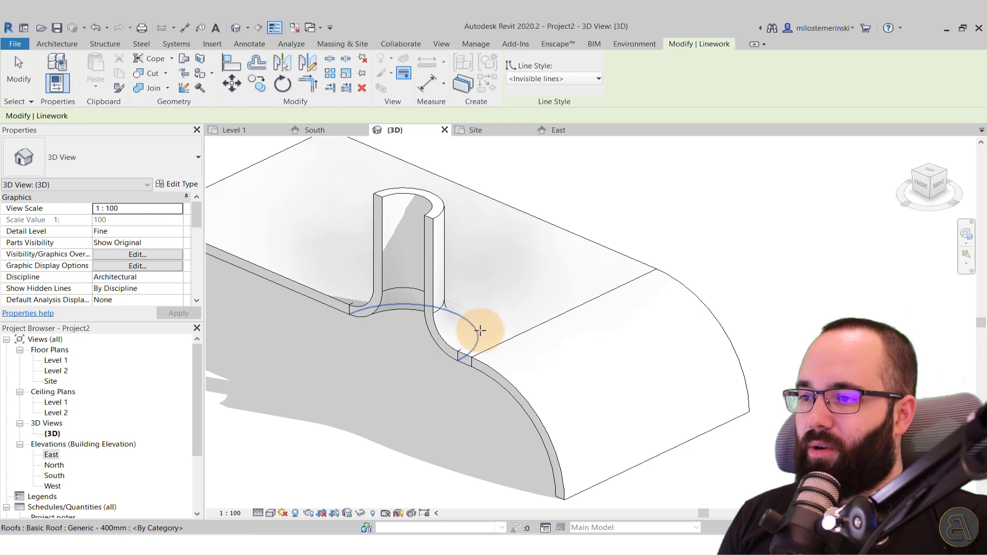
click(515, 336)
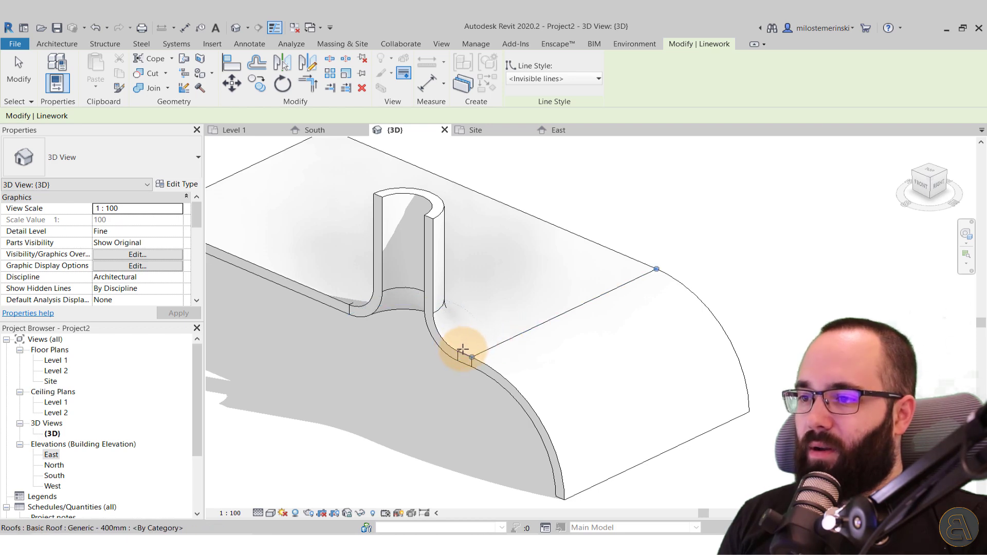
scroll(469, 351, up, 6)
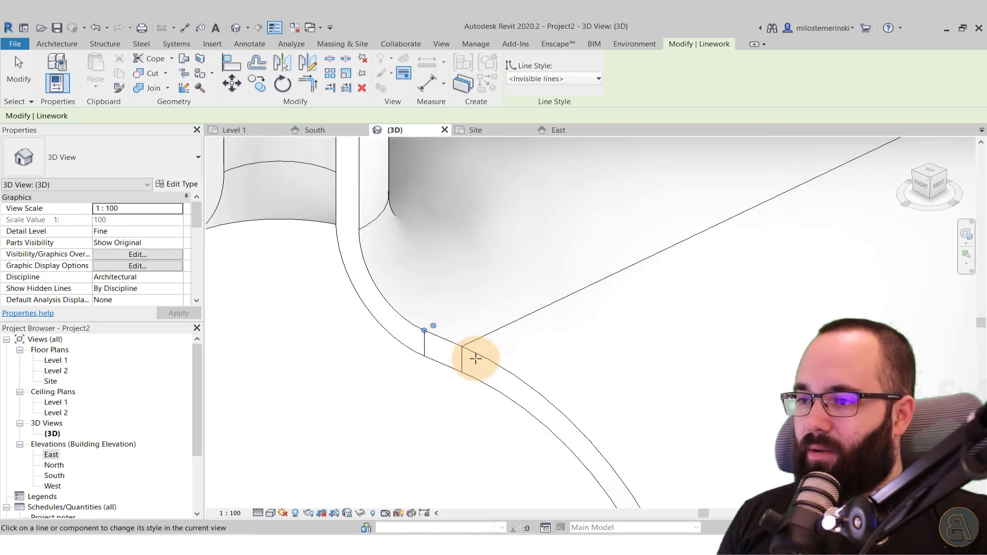
click(417, 345)
click(546, 323)
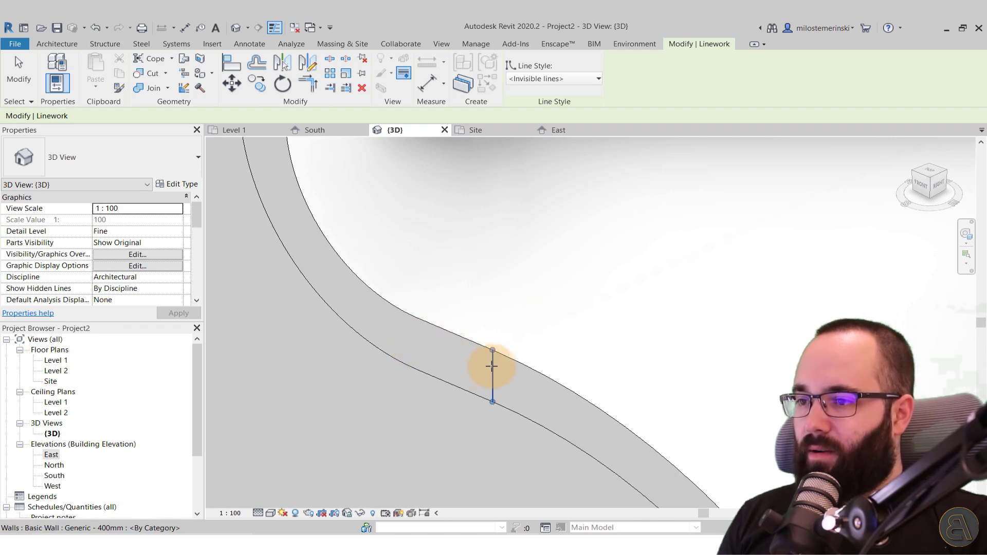
click(491, 366)
Orbit around the wall and hide the remaining seams beside and at the column base.
scroll(493, 362, down, 4)
shift+middle_drag(622, 304, 725, 353)
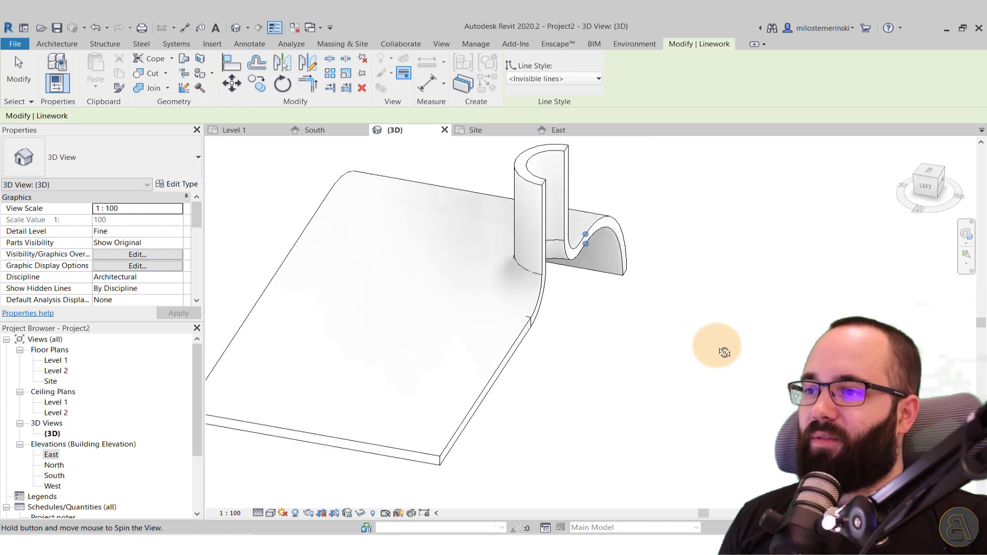
scroll(525, 269, up, 3)
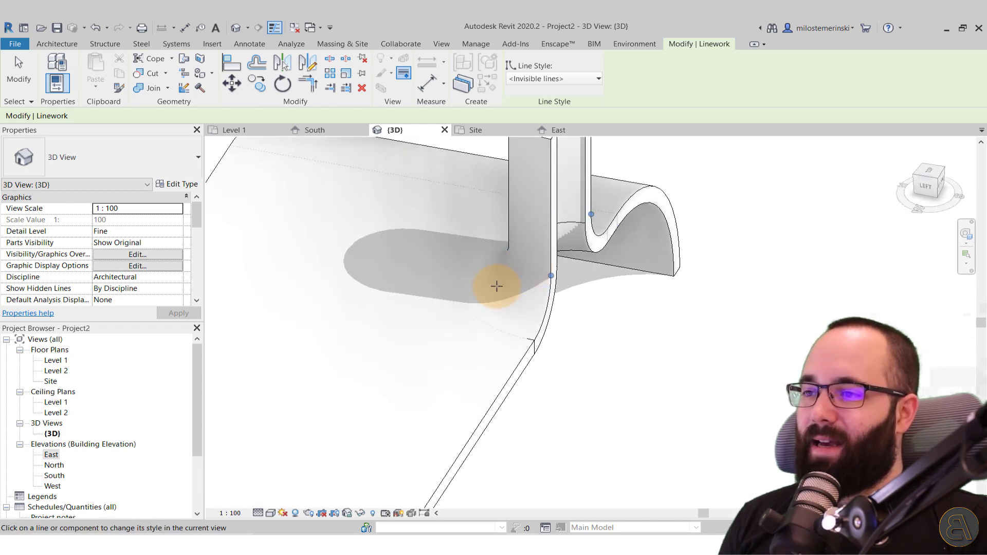
shift+middle_drag(497, 286, 490, 260)
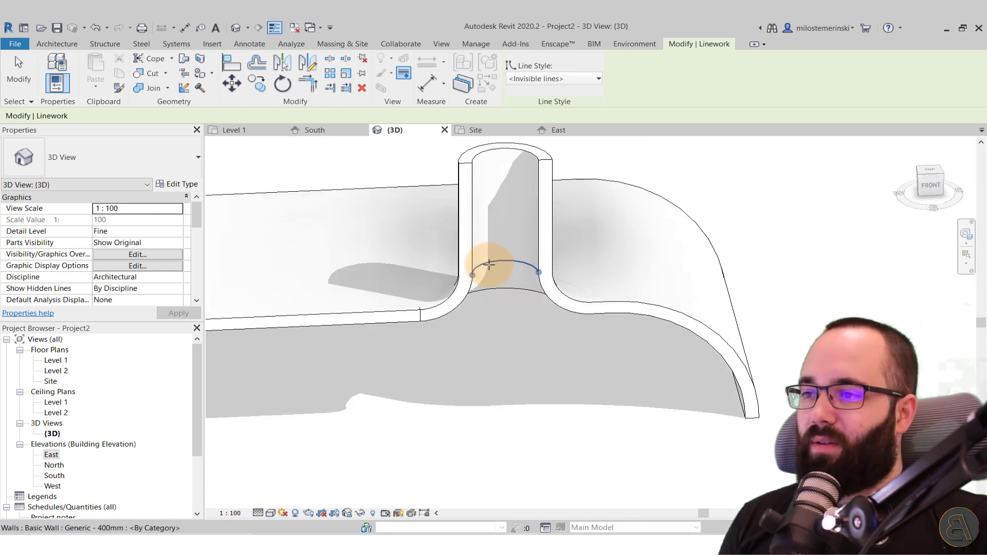
click(491, 274)
click(455, 314)
scroll(421, 315, up, 3)
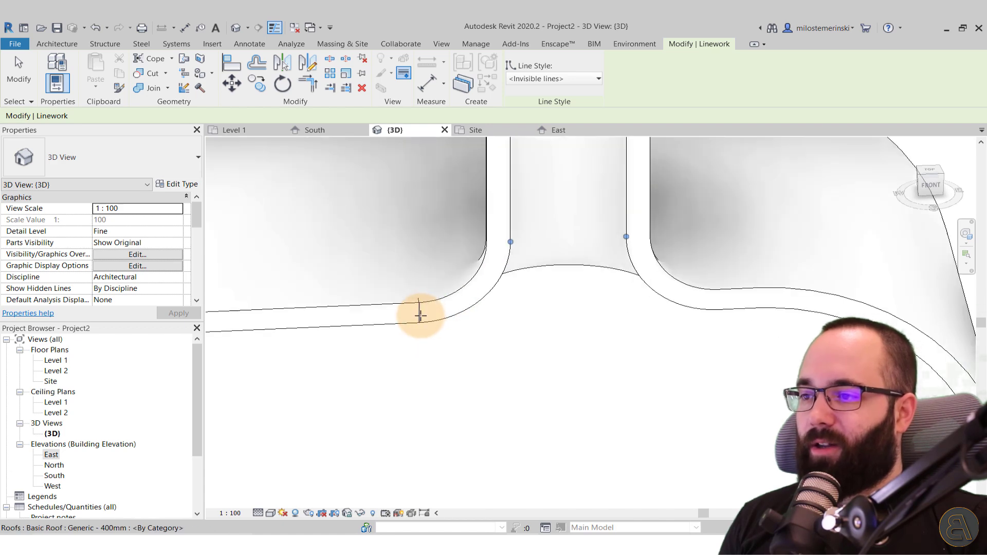
shift+middle_drag(353, 286, 480, 288)
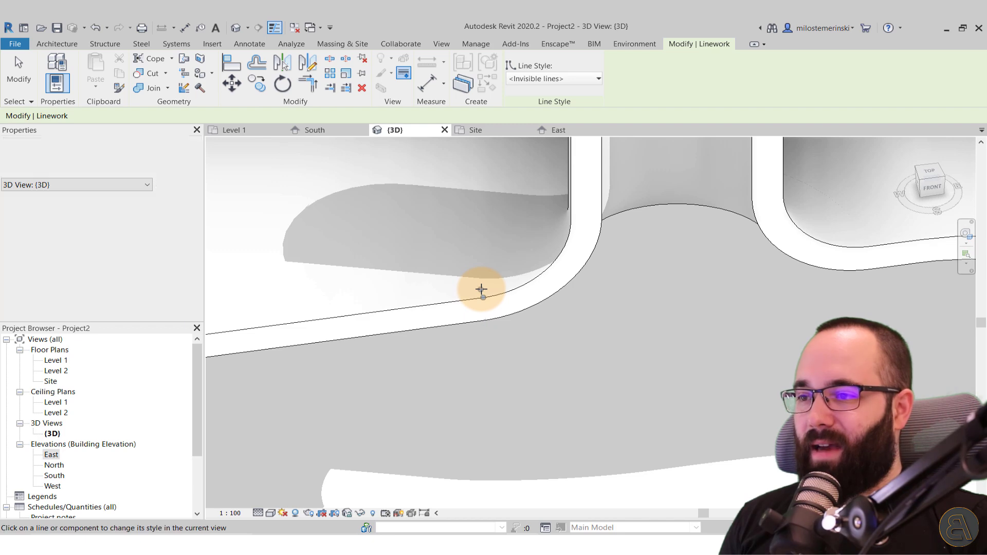
shift+middle_drag(540, 275, 522, 220)
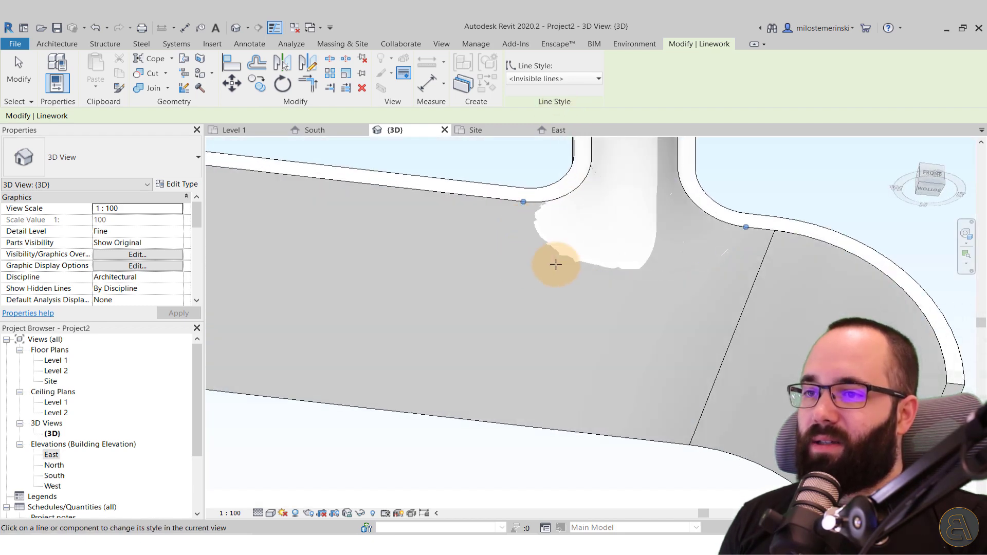
shift+middle_drag(556, 264, 718, 292)
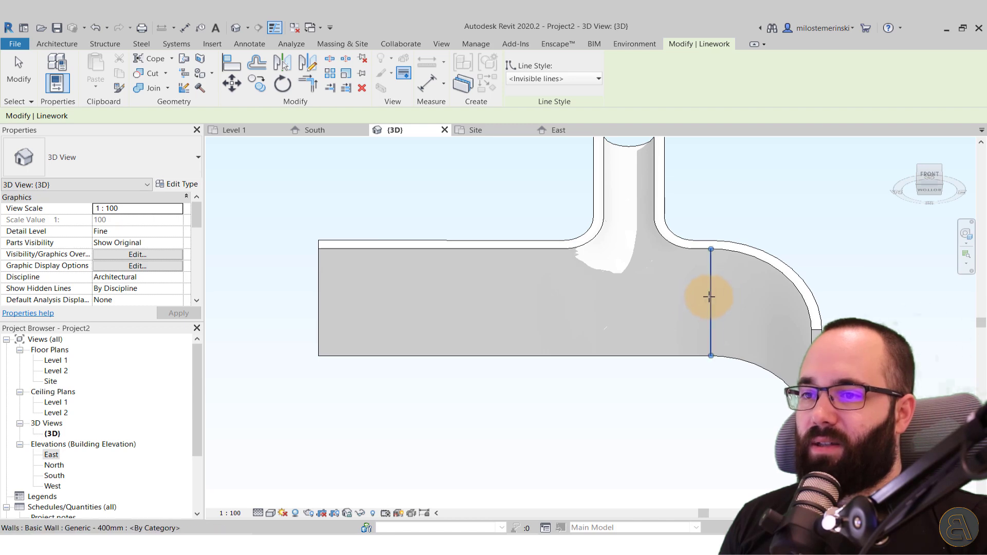
shift+middle_drag(572, 373, 628, 393)
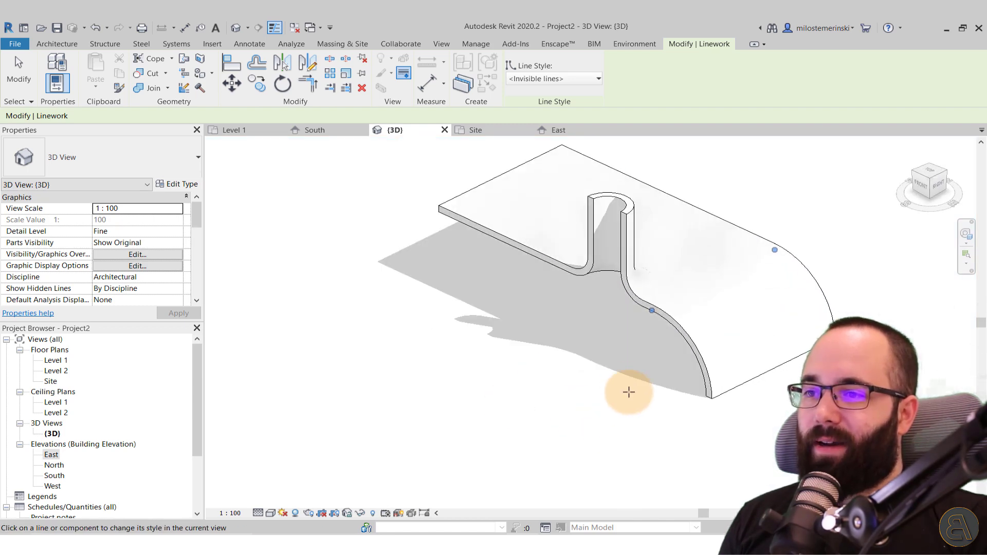
key(Escape)
Orbit around the finished roof model to view the curtain wall and slab from several angles.
shift+middle_drag(569, 315, 427, 370)
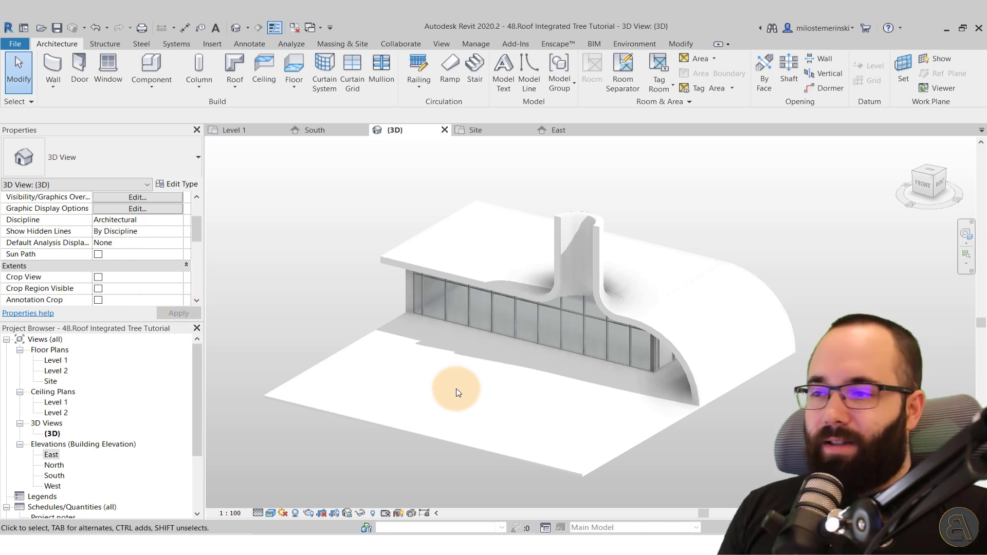
shift+middle_drag(535, 404, 326, 379)
shift+middle_drag(580, 406, 640, 444)
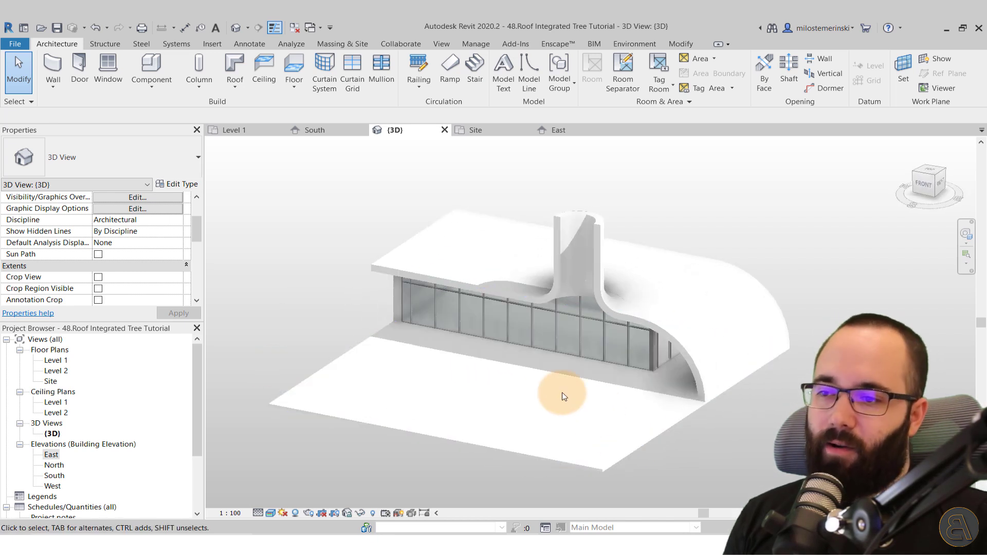
shift+middle_drag(562, 396, 573, 347)
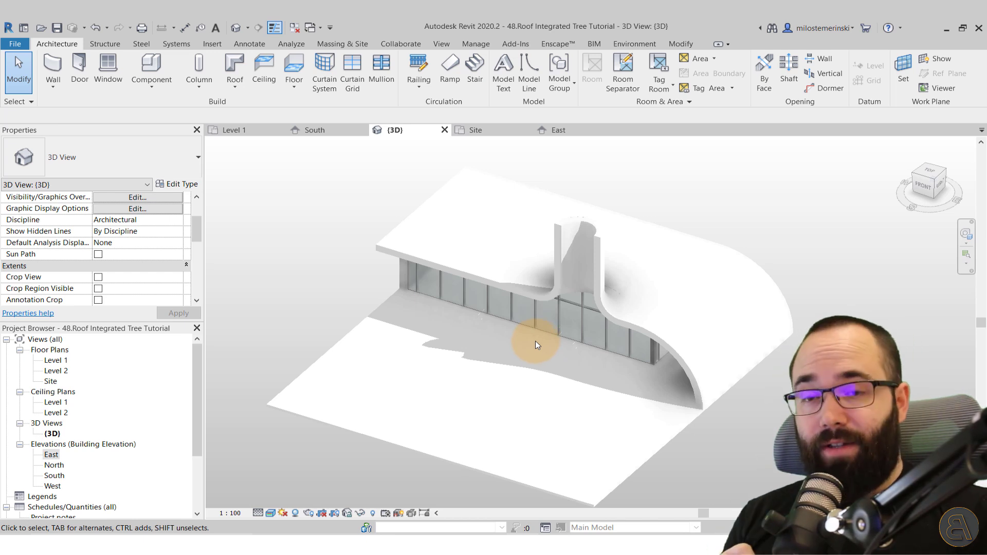
Place a conifer tree component beneath the roof opening.
click(151, 67)
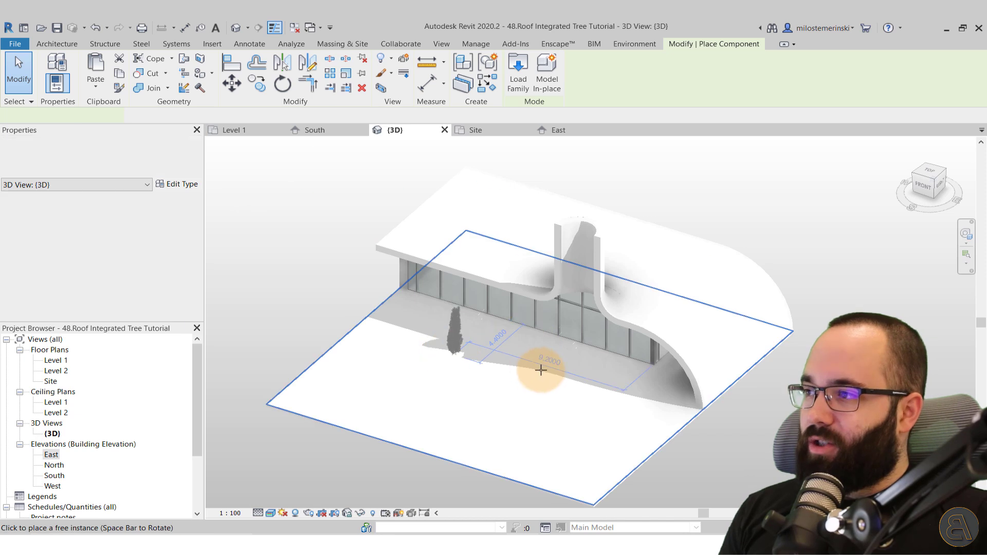
shift+middle_drag(569, 362, 588, 465)
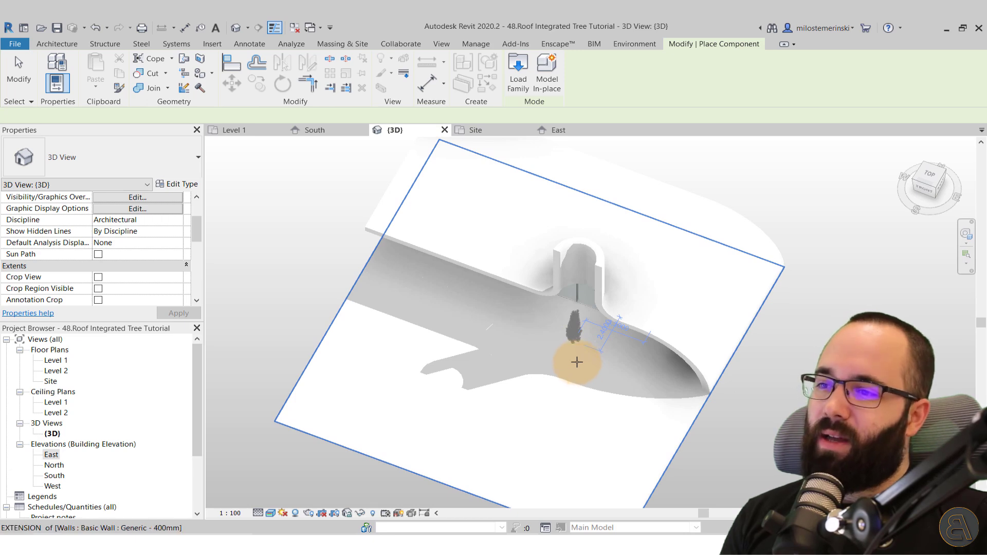
click(577, 362)
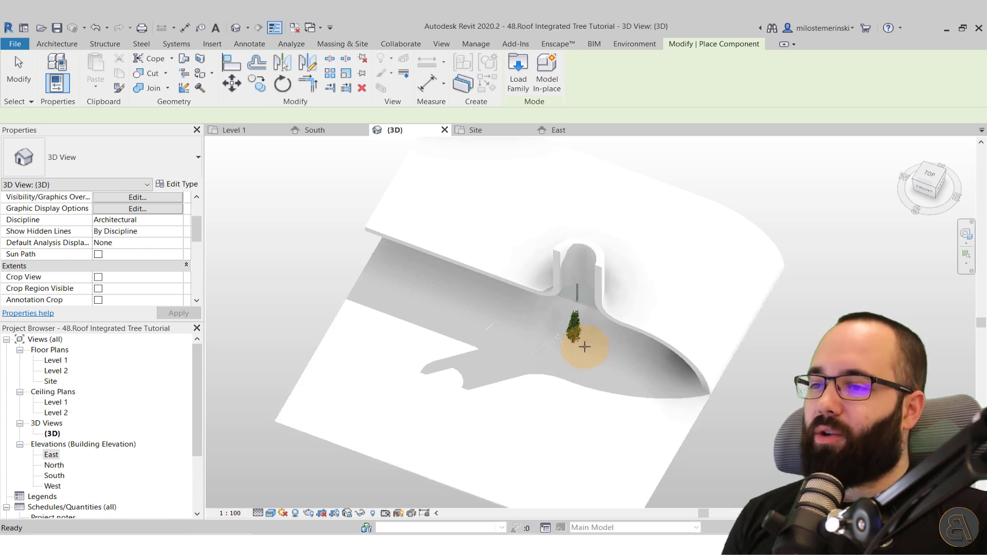
key(Escape)
key(Escape)
Set the tree's Height to 9 in Properties and apply it.
click(574, 329)
shift+middle_drag(601, 340, 569, 395)
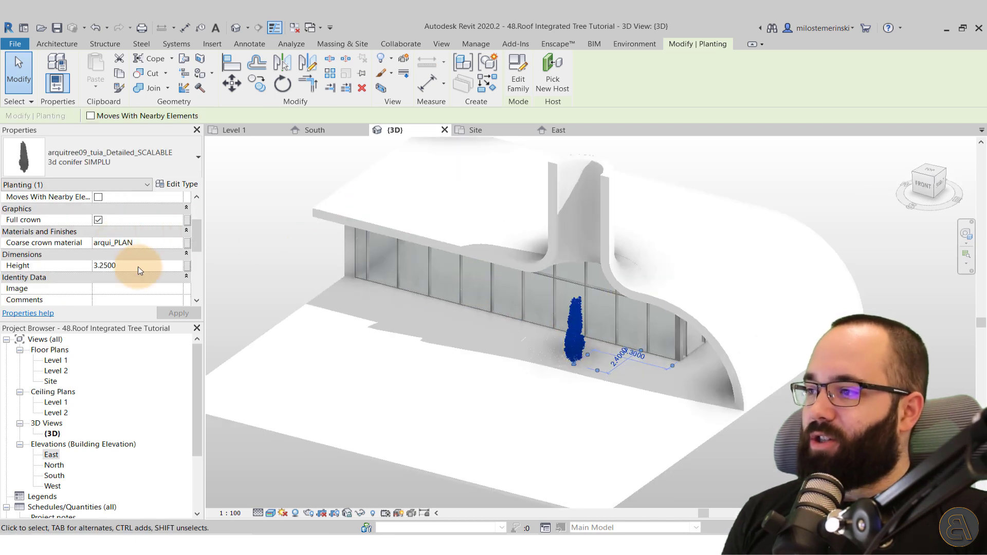
click(137, 267)
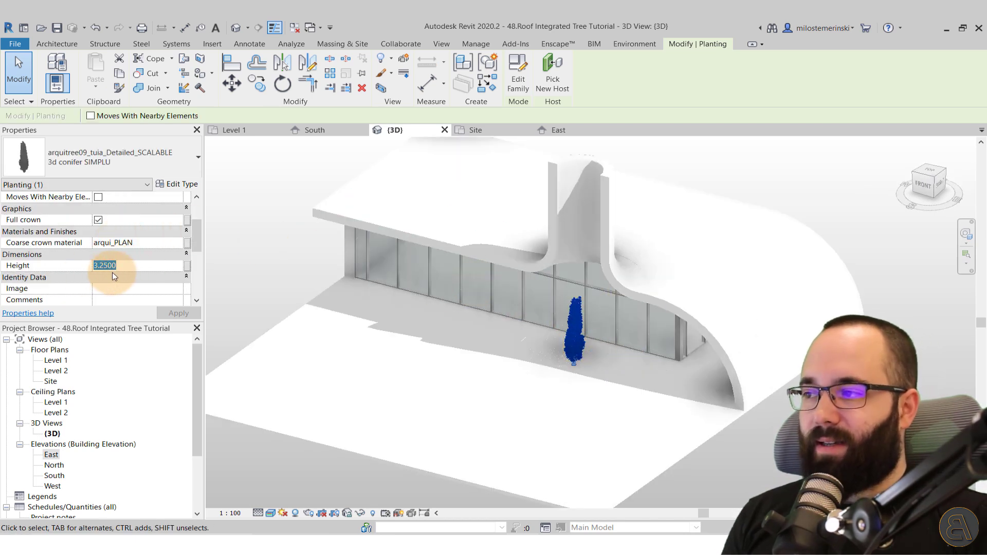
text(9)
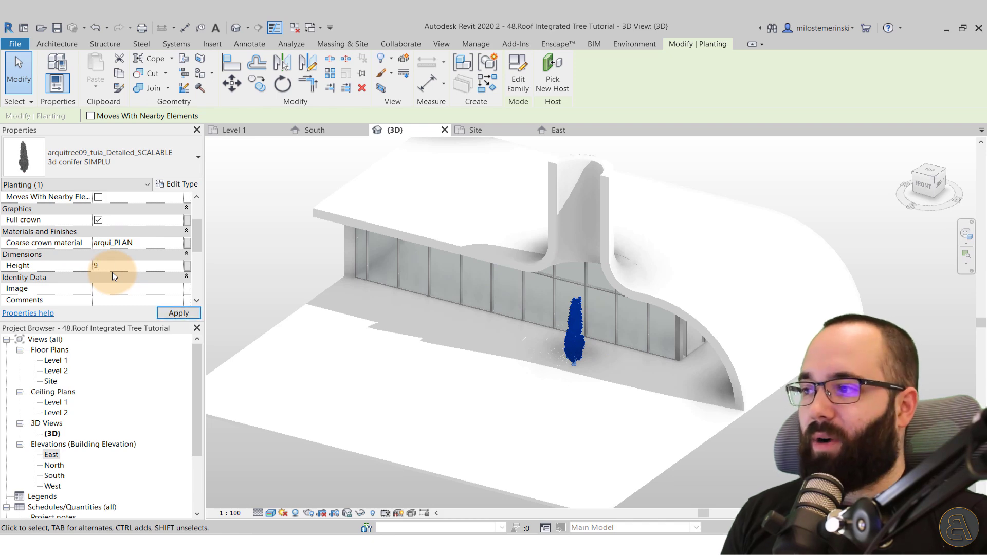
click(178, 313)
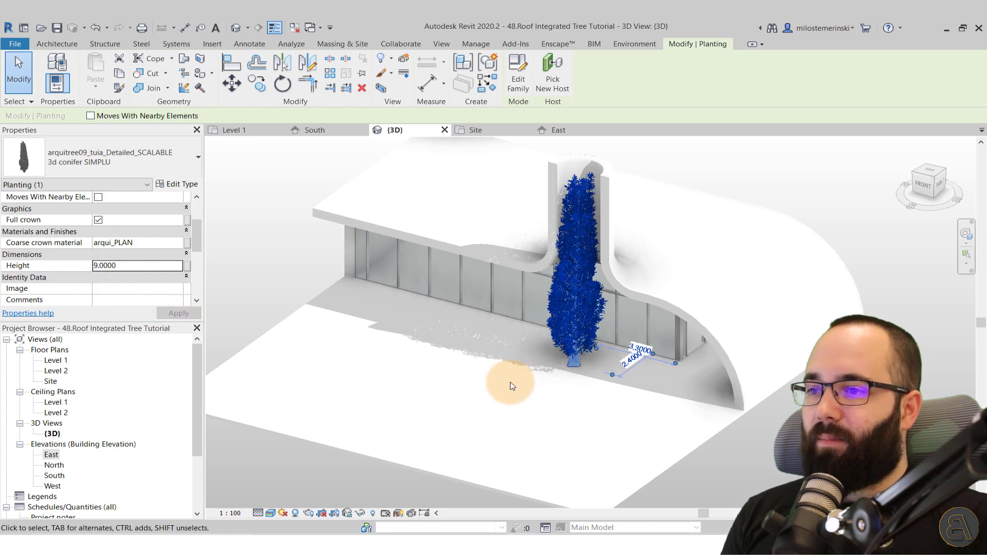
shift+middle_drag(560, 388, 597, 450)
shift+middle_drag(627, 409, 540, 226)
click(619, 438)
scroll(641, 399, down, 3)
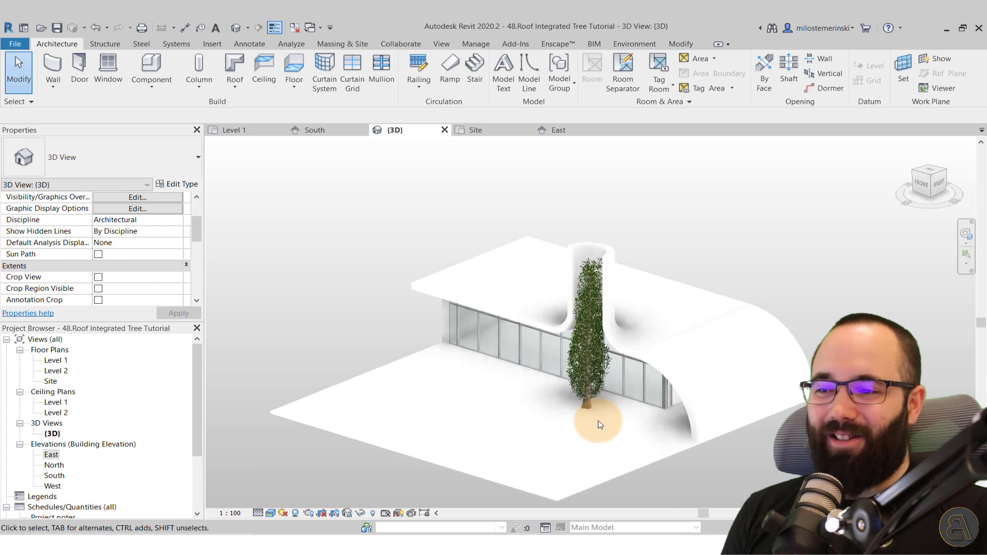
shift+middle_drag(524, 440, 523, 399)
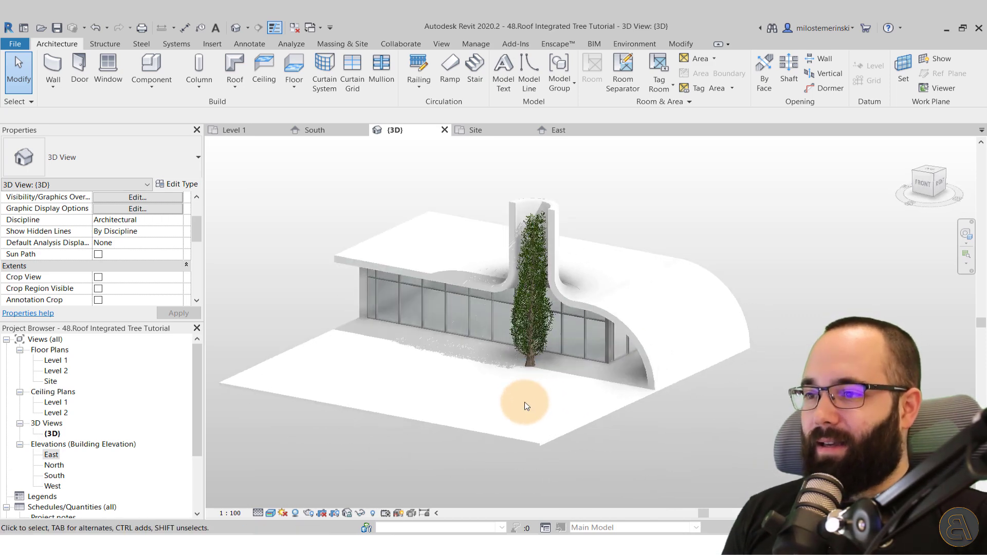
shift+middle_drag(527, 344, 489, 408)
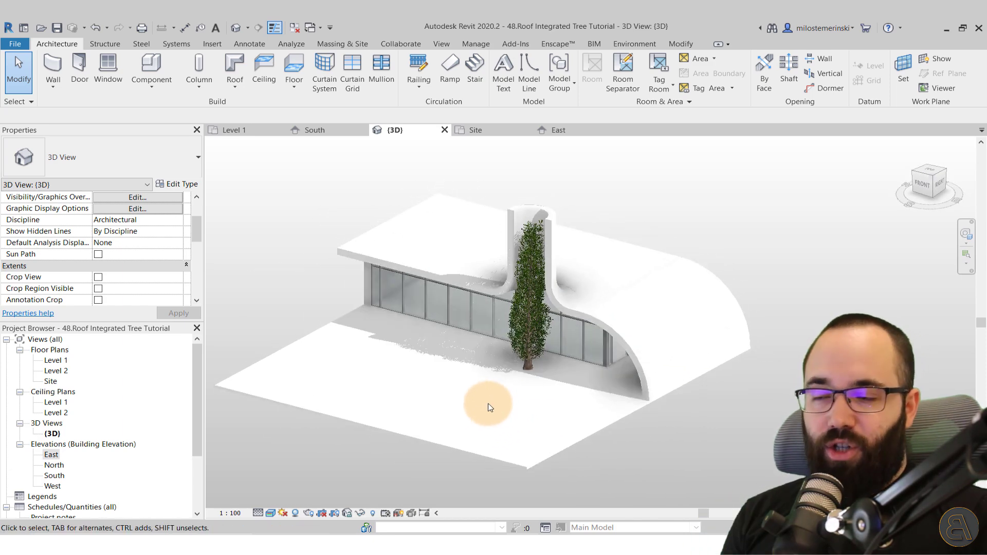